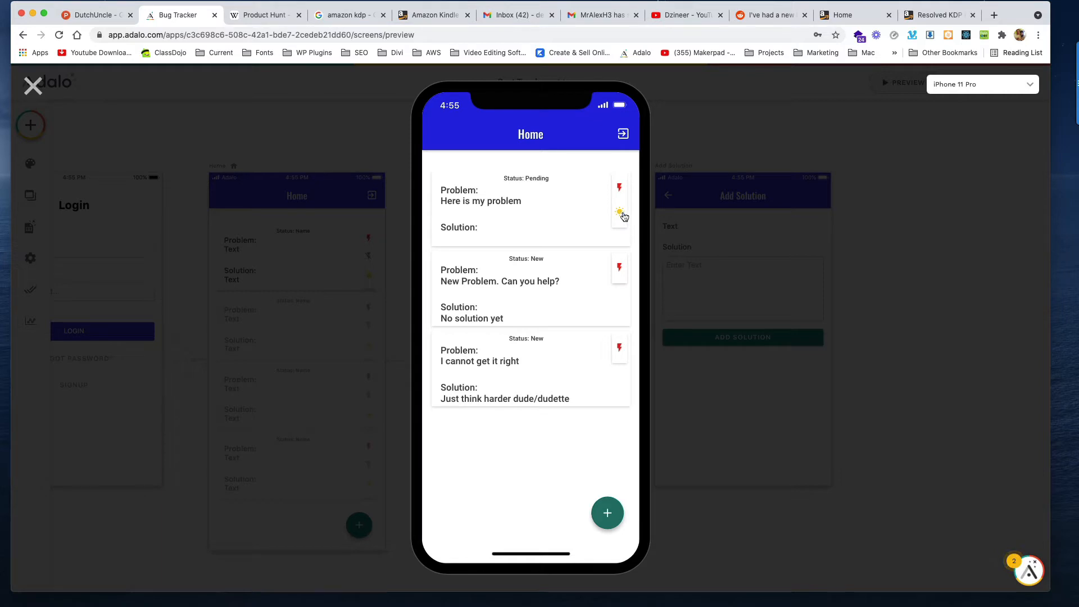
# Step: Add the solution "Hey, your solution is simple. Just answer the question." to the ticket "Here is my problem" in the preview
pyautogui.click(621, 213)
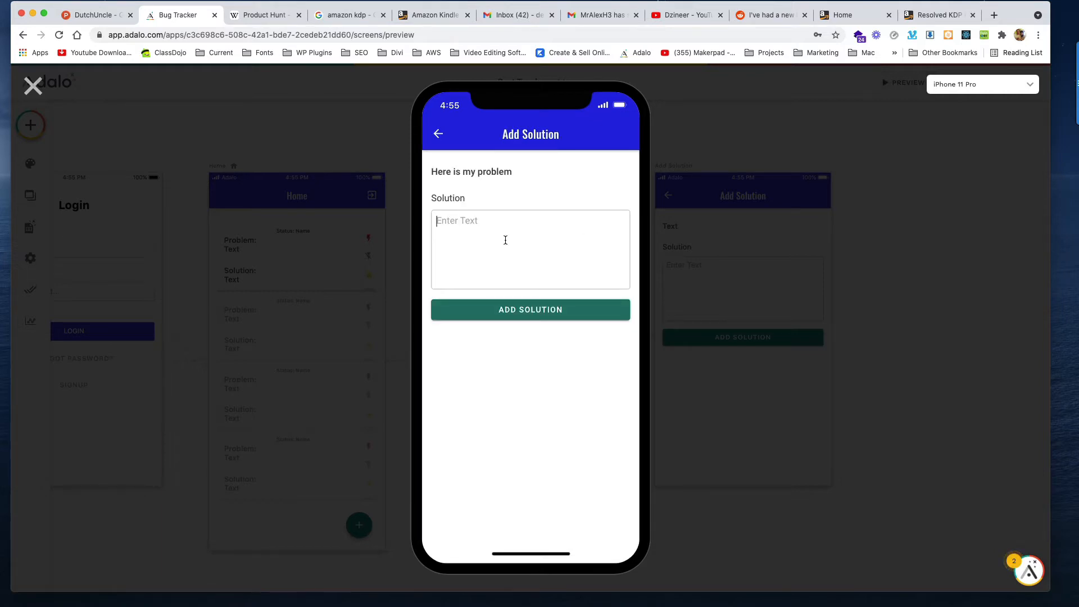
pyautogui.write('Hey, your solution is sim')
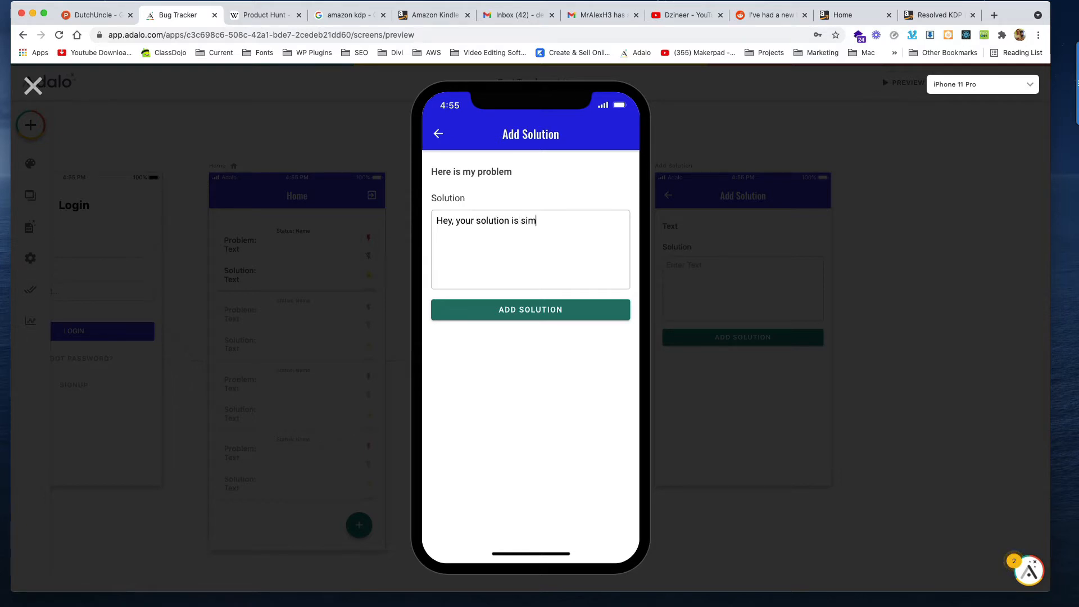
pyautogui.write('ple. Just answer the question.')
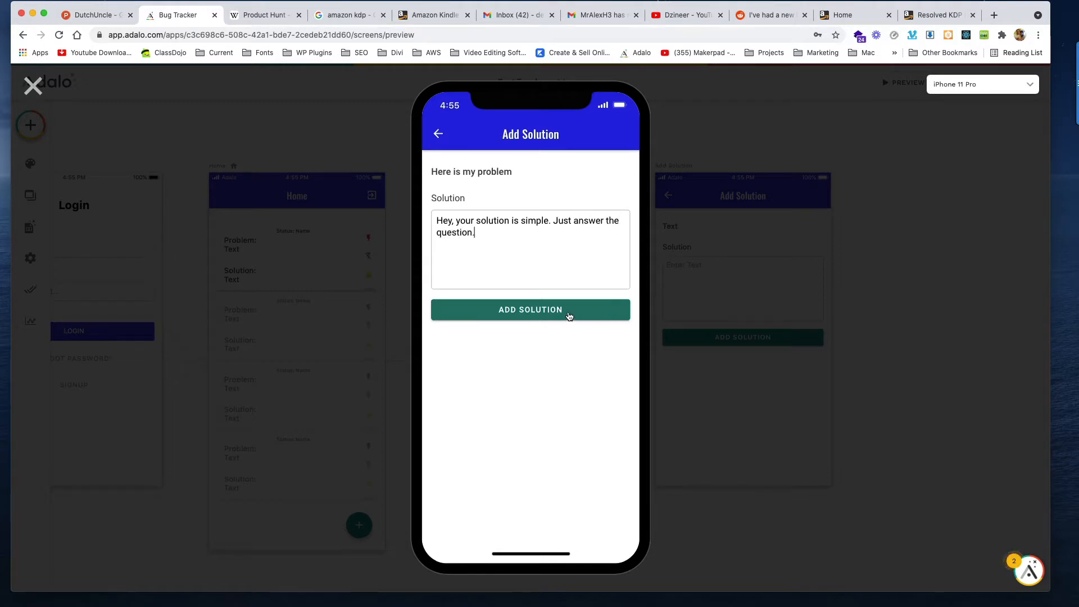
pyautogui.click(569, 314)
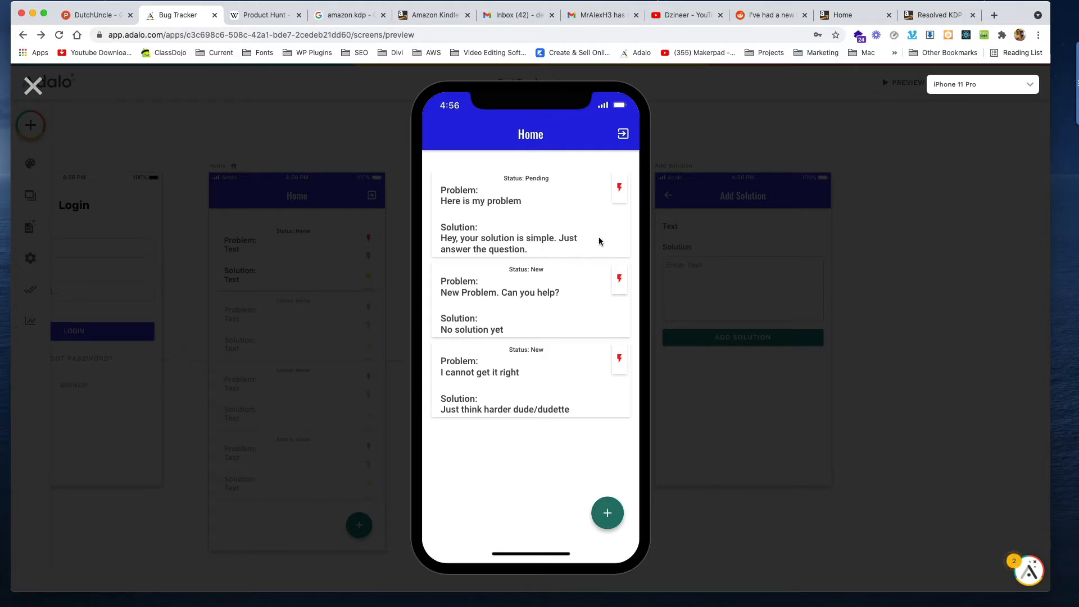
# Step: Close the app preview and return to the screen editor
pyautogui.click(621, 191)
pyautogui.scroll(-2, 568, 234)
pyautogui.click(31, 84)
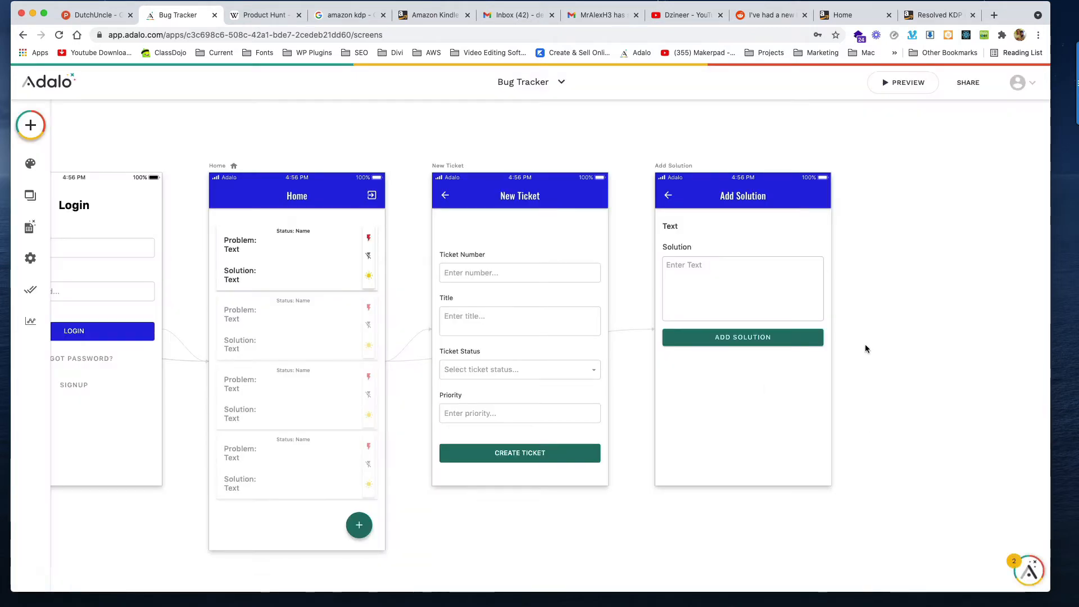
# Step: Examine the Add Solution screen's components and the status text inside the Home screen's ticket list
pyautogui.click(718, 283)
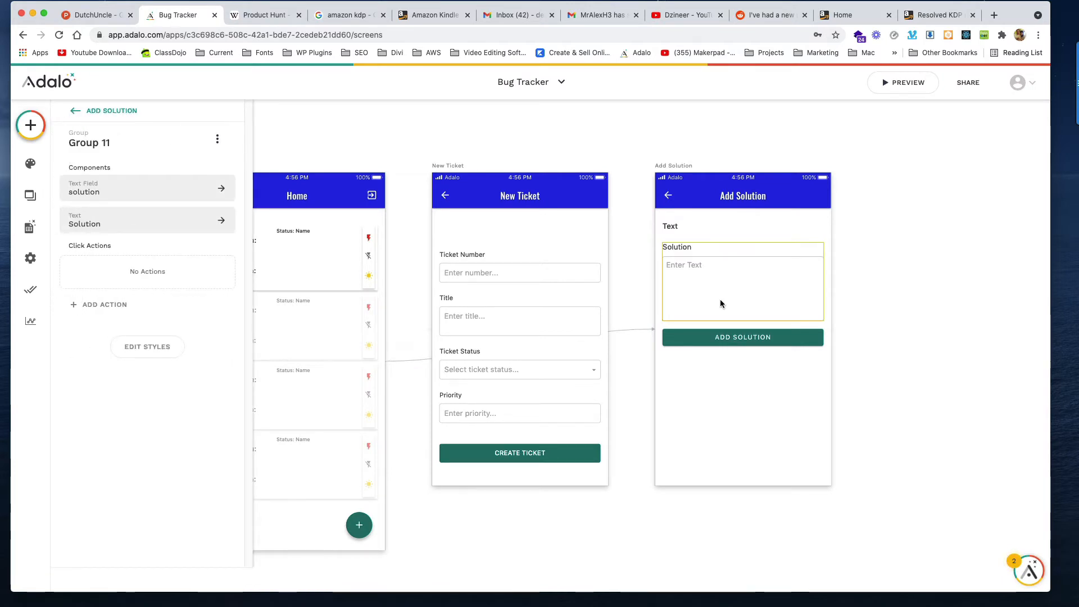
pyautogui.keyDown('shift'); pyautogui.click(720, 337); pyautogui.keyUp('shift')
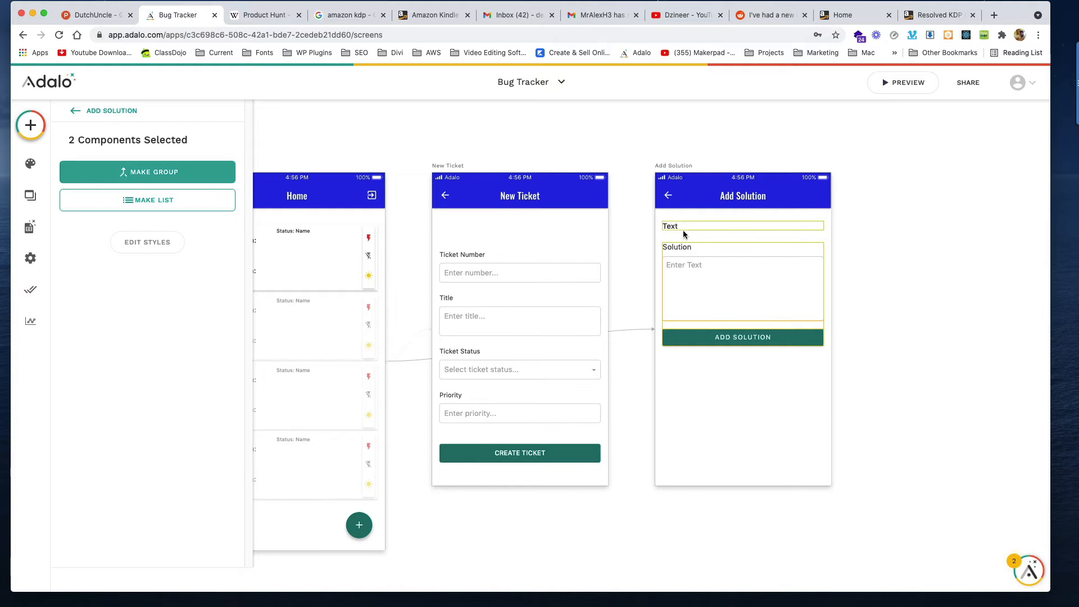
pyautogui.click(514, 235)
pyautogui.click(291, 231)
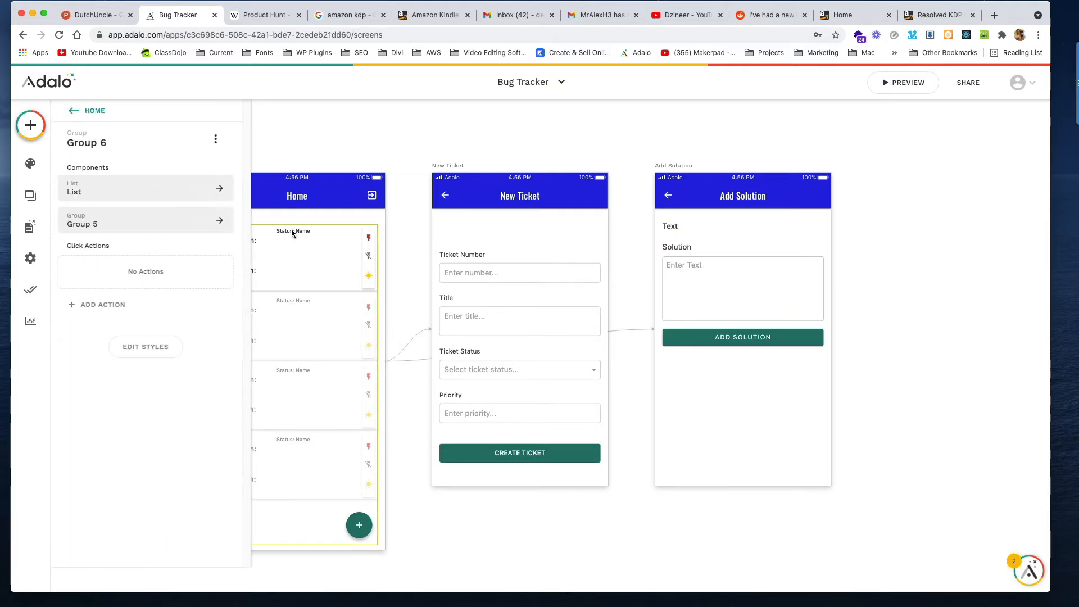
pyautogui.click(291, 228)
pyautogui.click(290, 231)
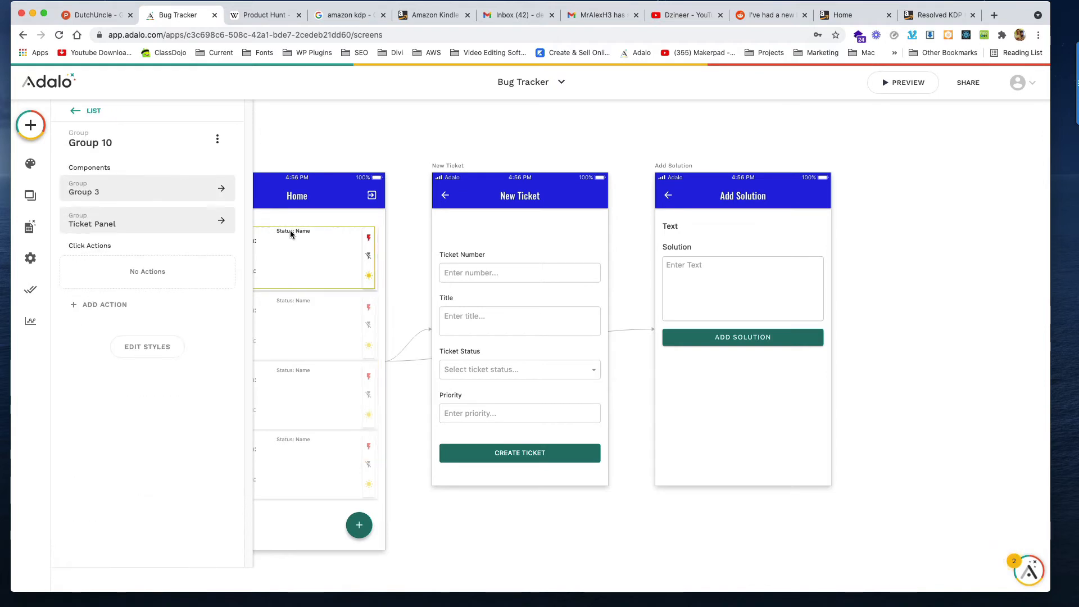
pyautogui.click(290, 230)
pyautogui.click(289, 230)
pyautogui.click(290, 231)
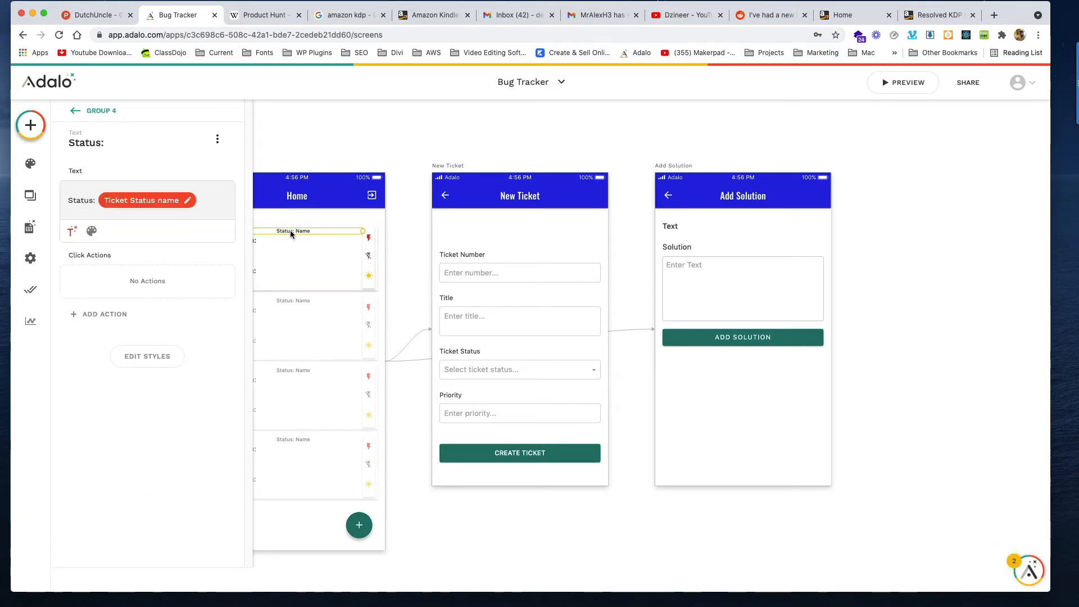
pyautogui.moveTo(309, 154); pyautogui.dragTo(458, 167)
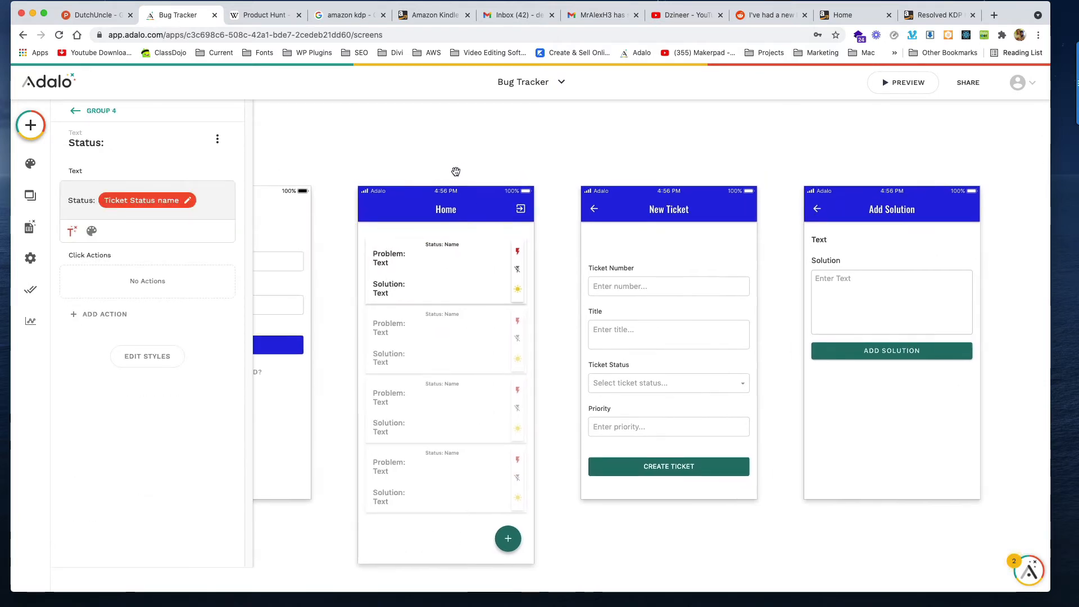
pyautogui.moveTo(371, 244); pyautogui.dragTo(371, 244)
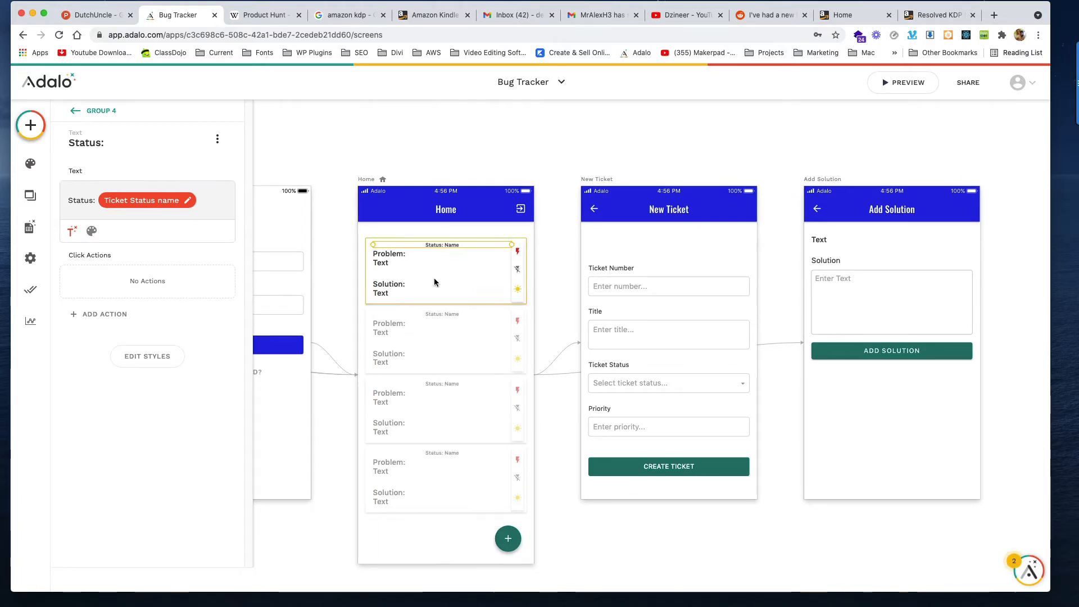
# Step: Duplicate the yellow sun icon in the Home list's ticket panel and place the copy directly below the original
pyautogui.click(517, 290)
pyautogui.click(519, 291)
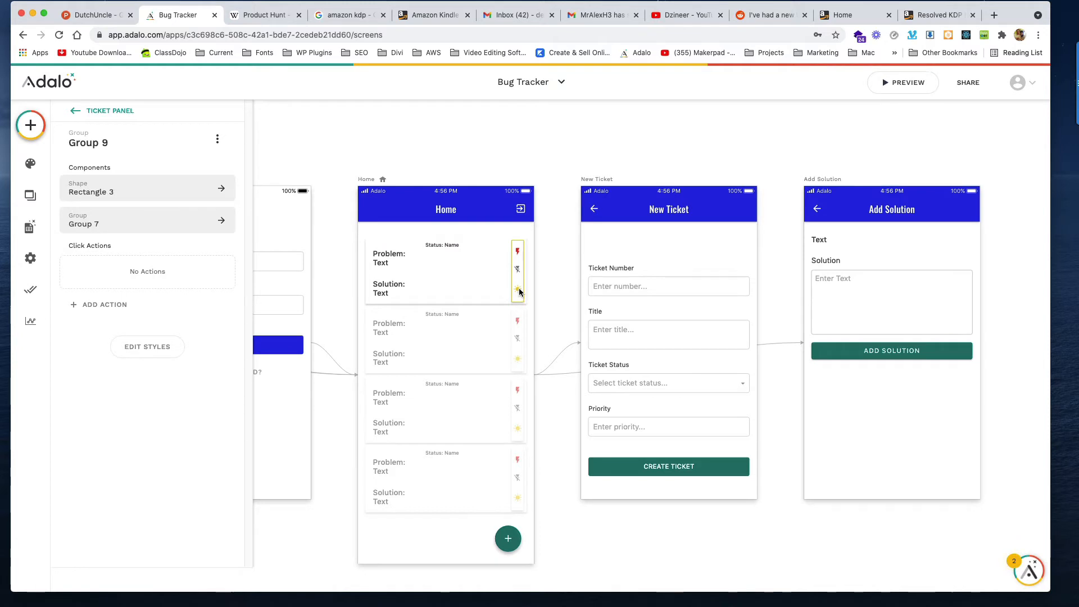
pyautogui.click(519, 291)
pyautogui.click(519, 291)
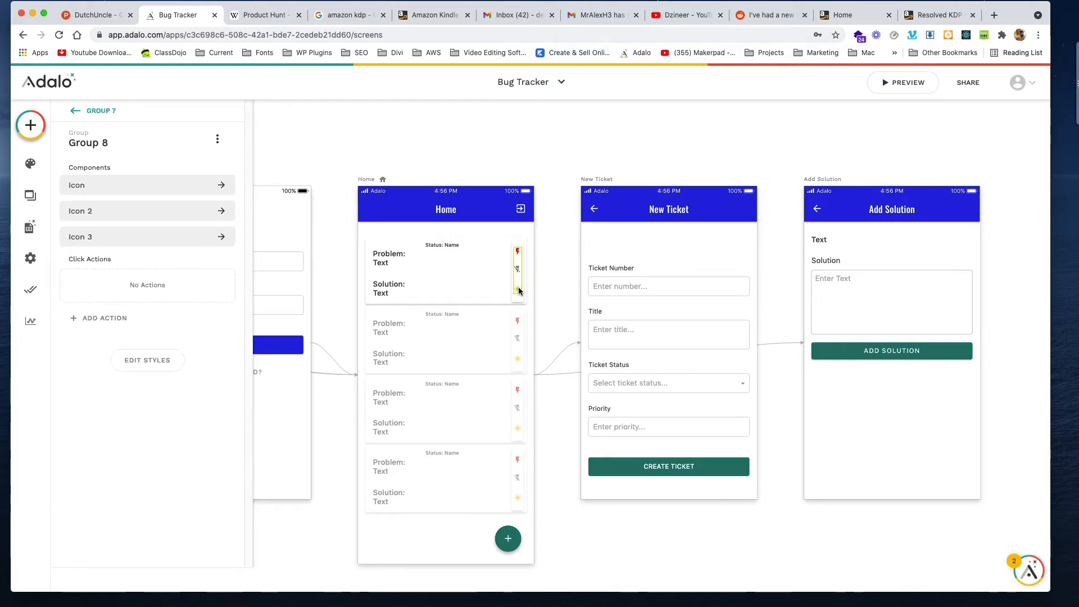
pyautogui.click(519, 290)
pyautogui.moveTo(519, 291)
pyautogui.mouseDown()
pyautogui.moveTo(517, 269)
pyautogui.moveTo(518, 296)
pyautogui.mouseUp()
pyautogui.click(518, 284)
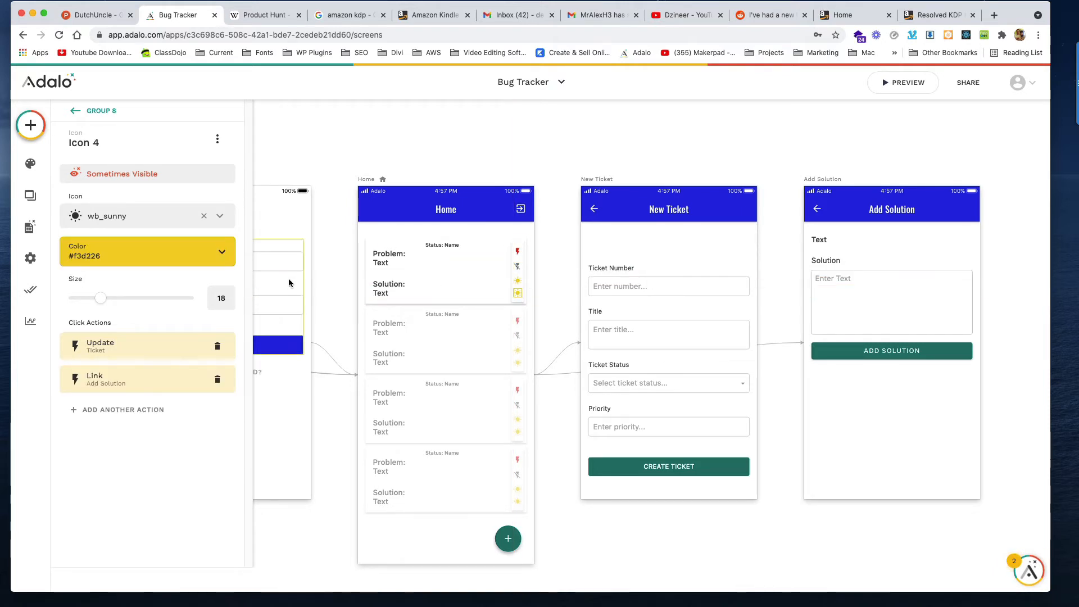
# Step: Change the symbol of the duplicated sun icon to insert_chart
pyautogui.click(128, 217)
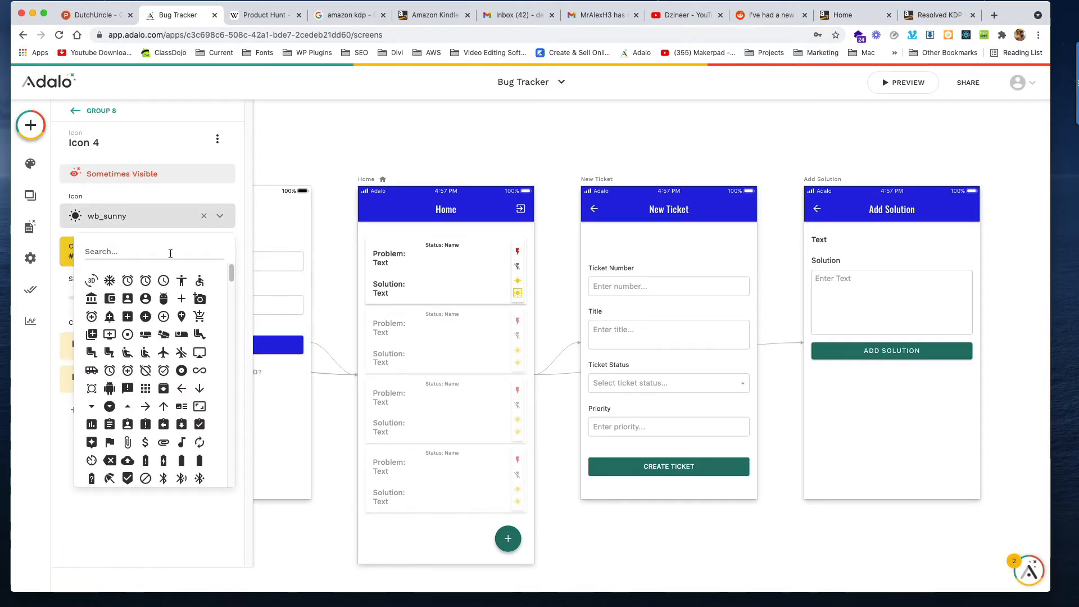
pyautogui.write('stta')
pyautogui.press('BackSpace')
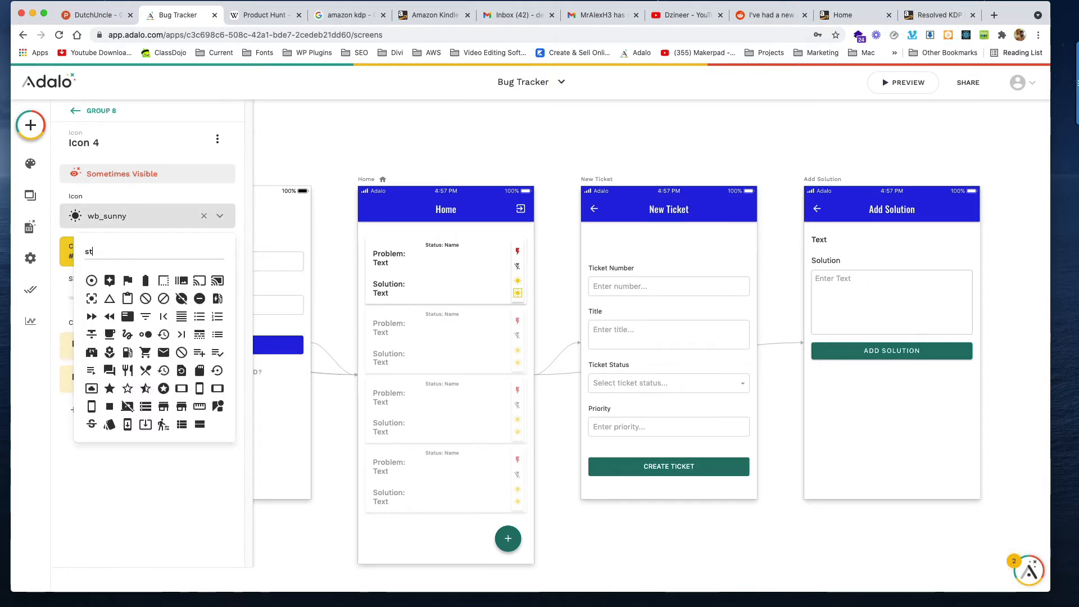
pyautogui.write('t')
pyautogui.press('BackSpace')
pyautogui.write('ud')
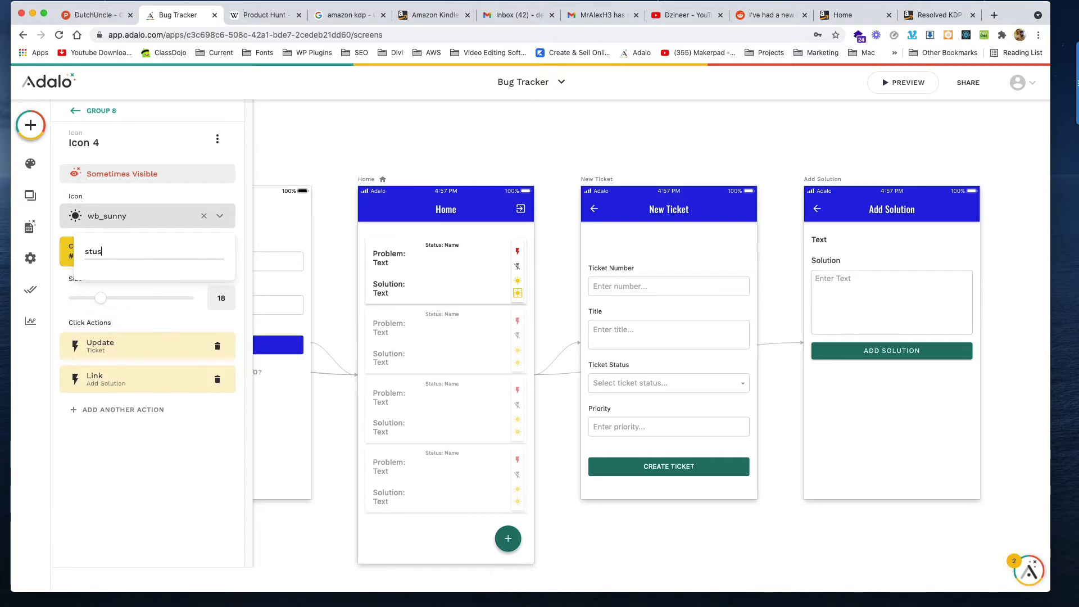
pyautogui.press('BackSpace')
pyautogui.press('BackSpace')
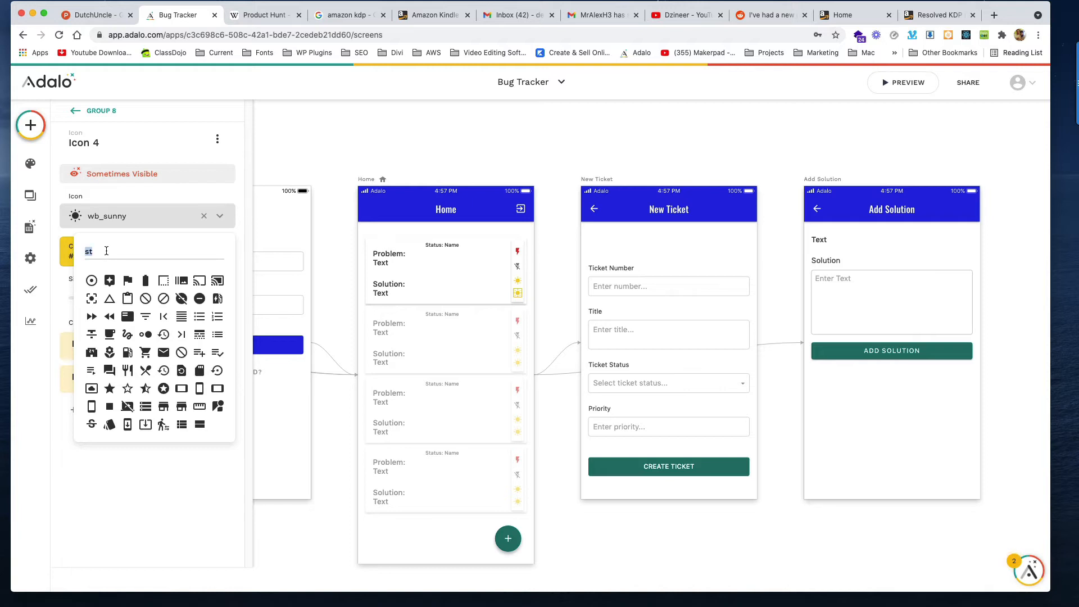
pyautogui.press('BackSpace')
pyautogui.scroll(-3, 176, 375)
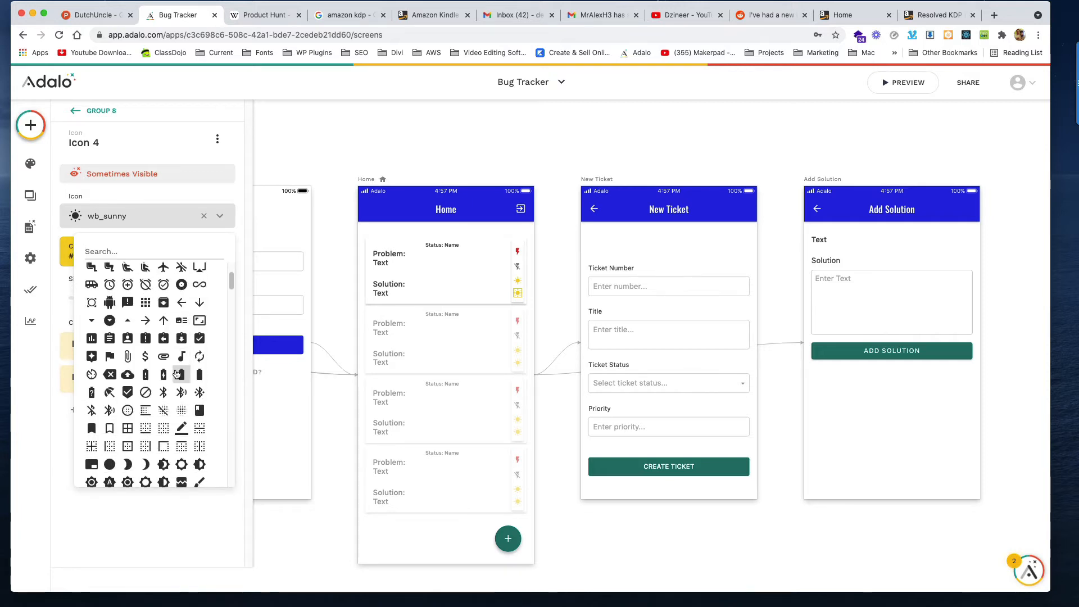
pyautogui.scroll(-3, 176, 374)
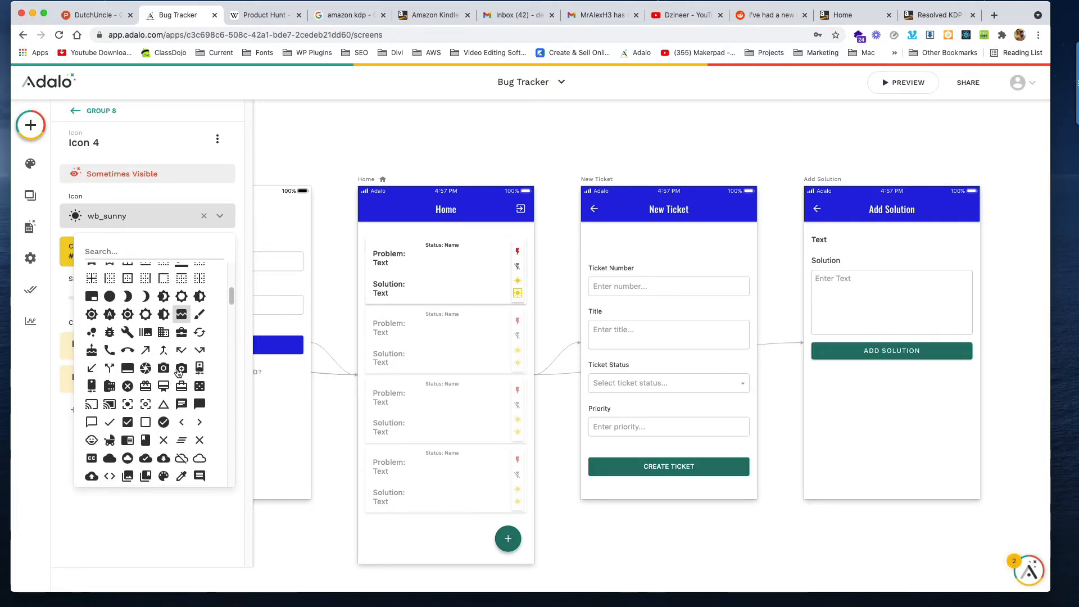
pyautogui.scroll(-2, 177, 373)
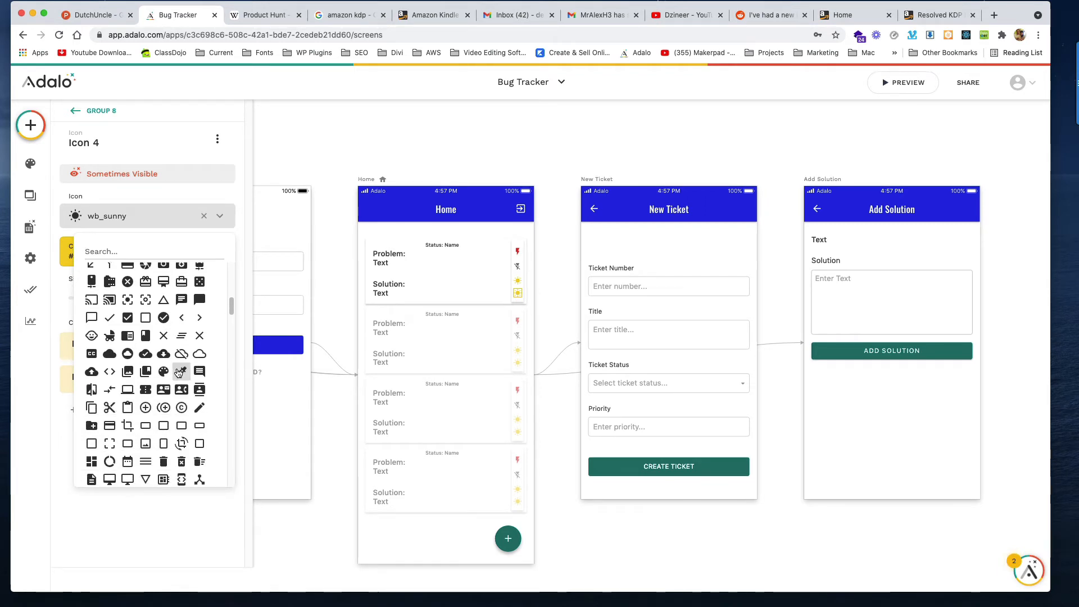
pyautogui.scroll(-3, 178, 374)
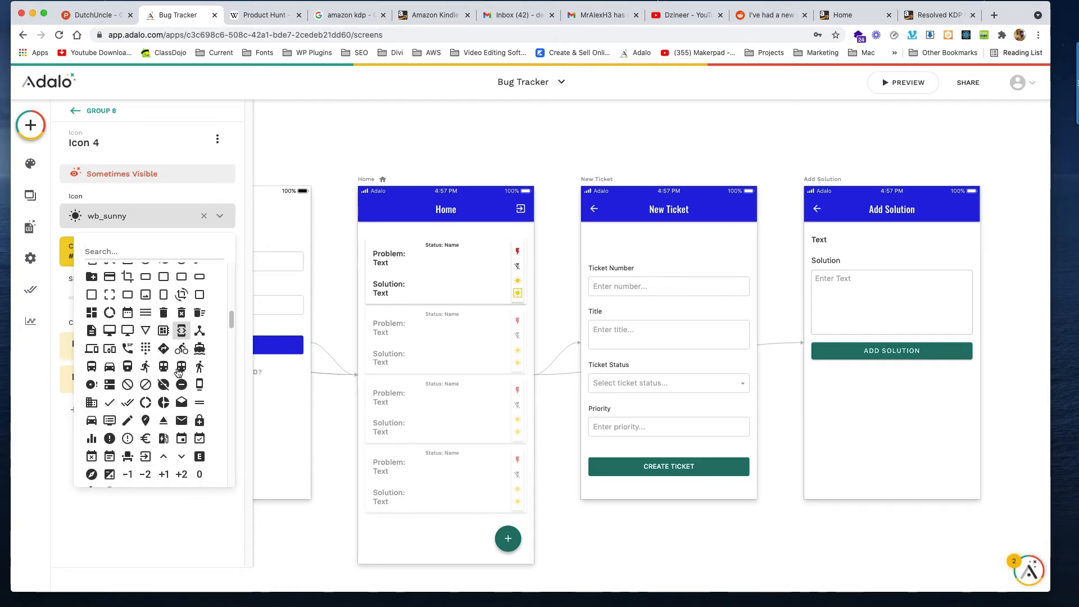
pyautogui.scroll(-2, 178, 373)
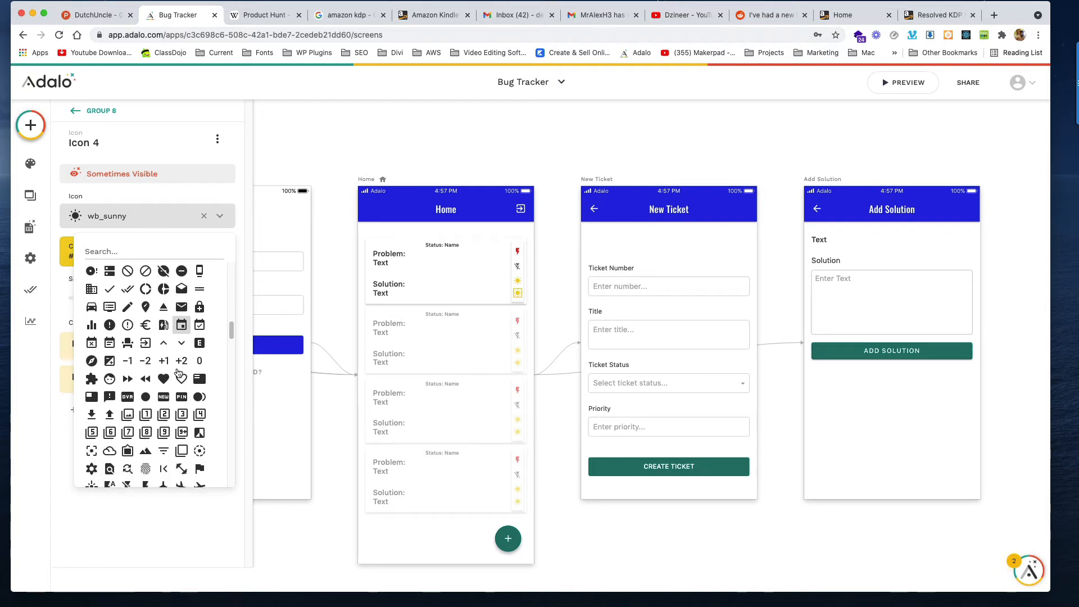
pyautogui.scroll(-2, 177, 373)
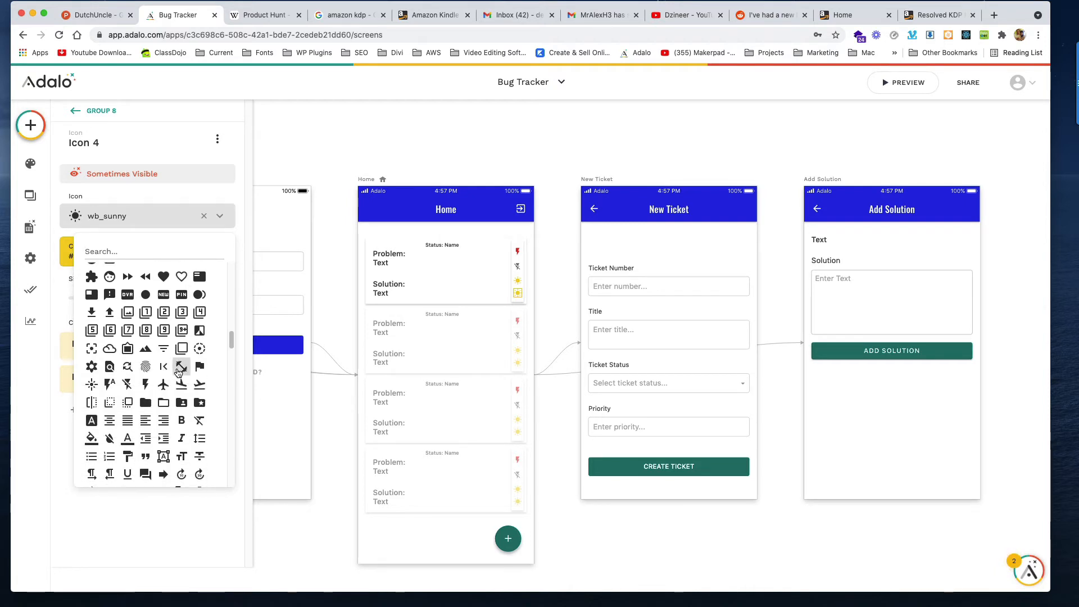
pyautogui.scroll(-2, 177, 373)
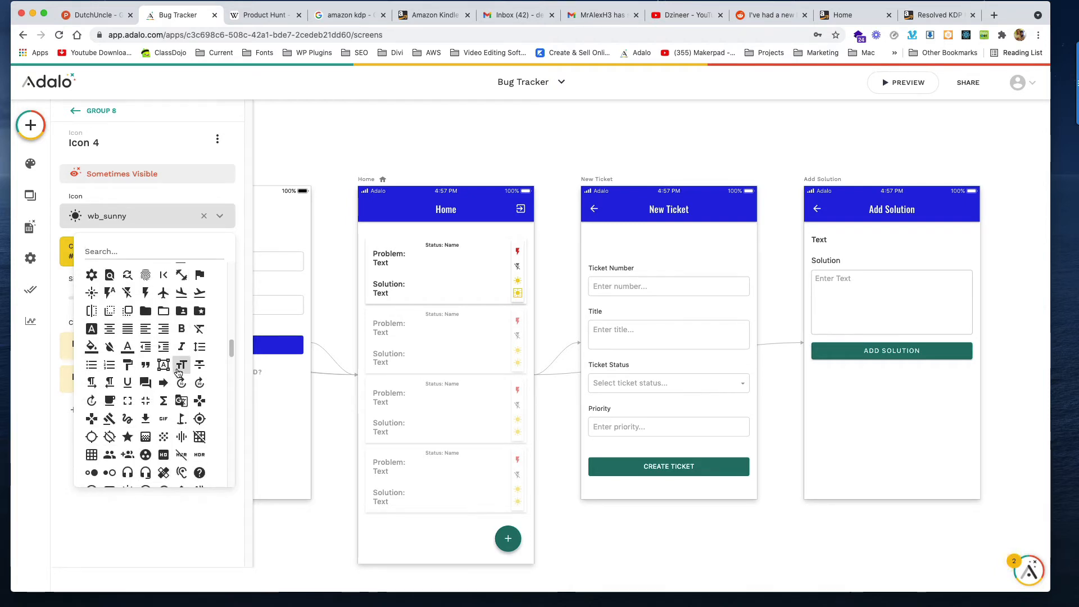
pyautogui.scroll(-2, 177, 373)
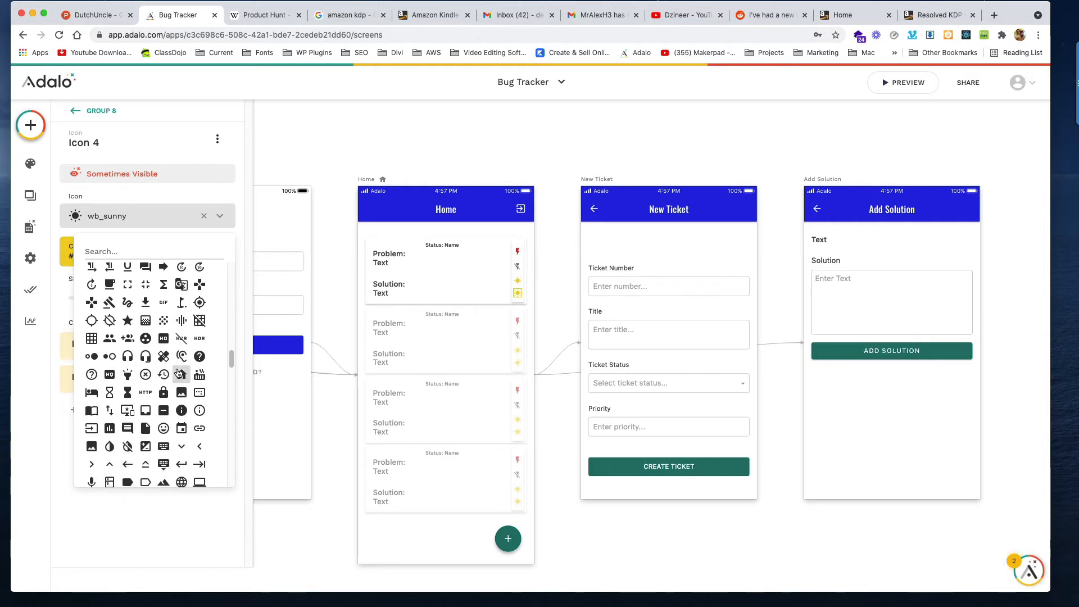
pyautogui.scroll(-2, 178, 373)
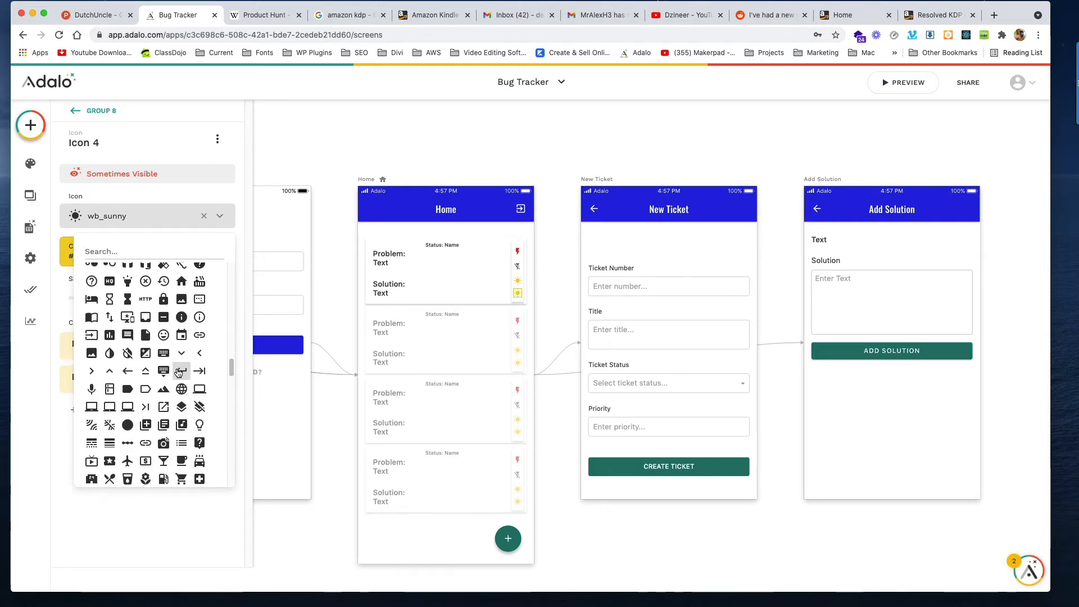
pyautogui.scroll(-1, 178, 374)
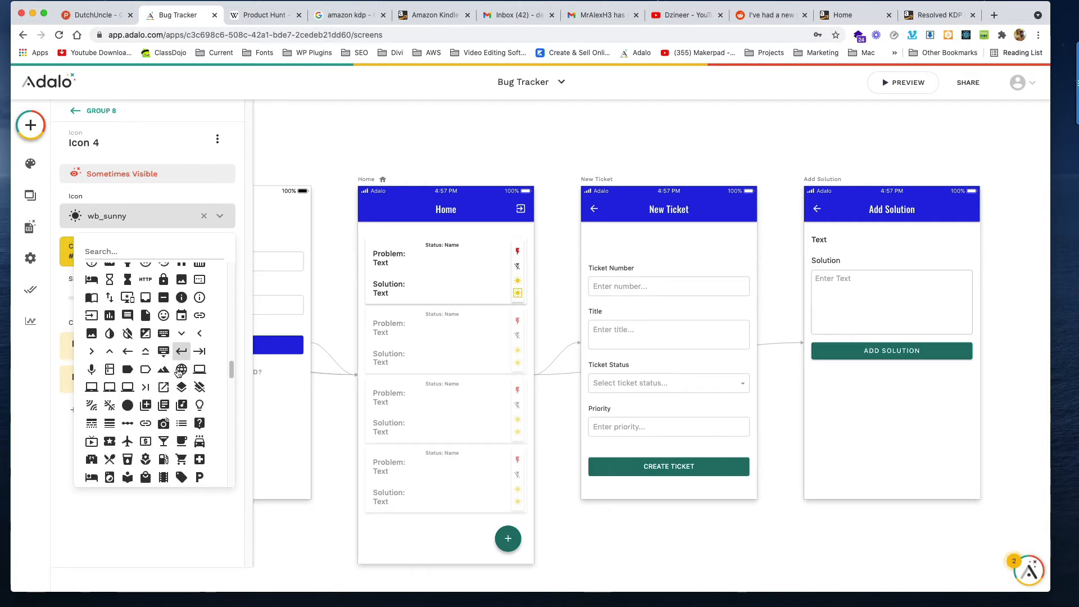
pyautogui.click(110, 317)
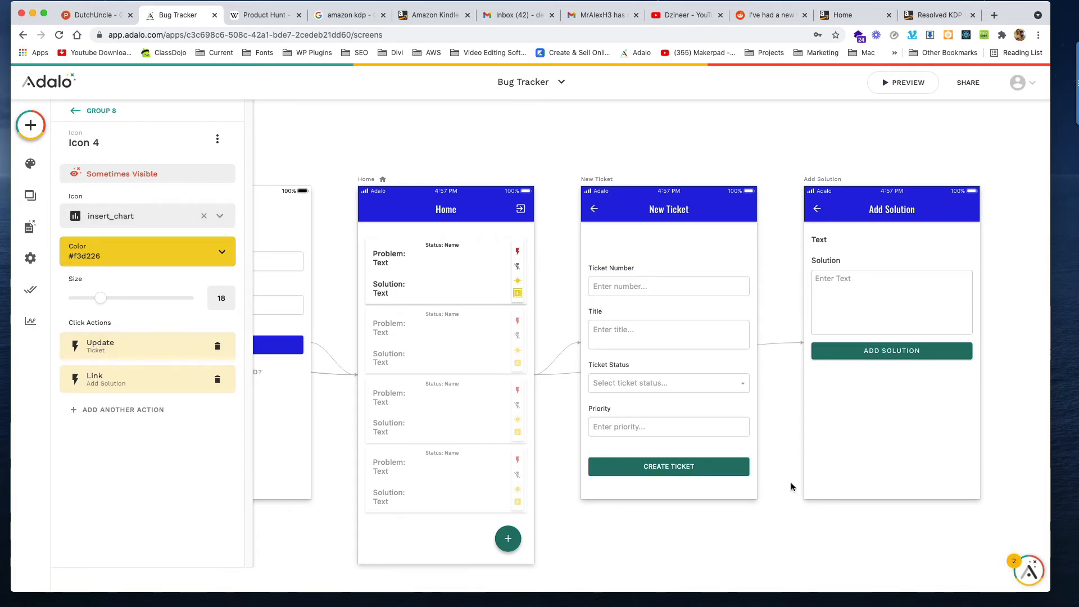
# Step: Set the chart icon's color to Primary Light and deselect it
pyautogui.click(155, 252)
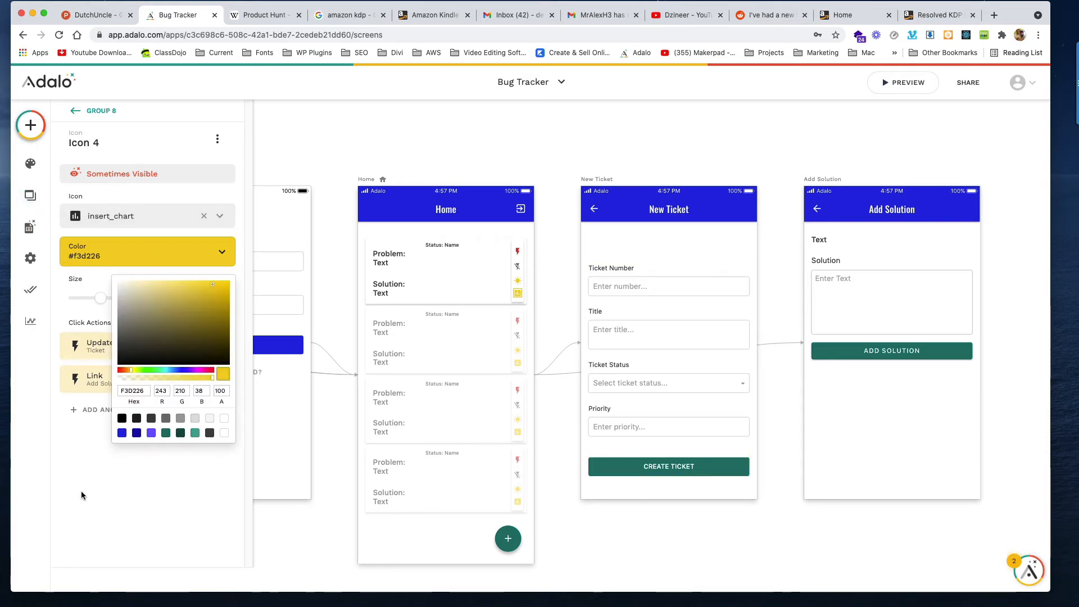
pyautogui.click(152, 433)
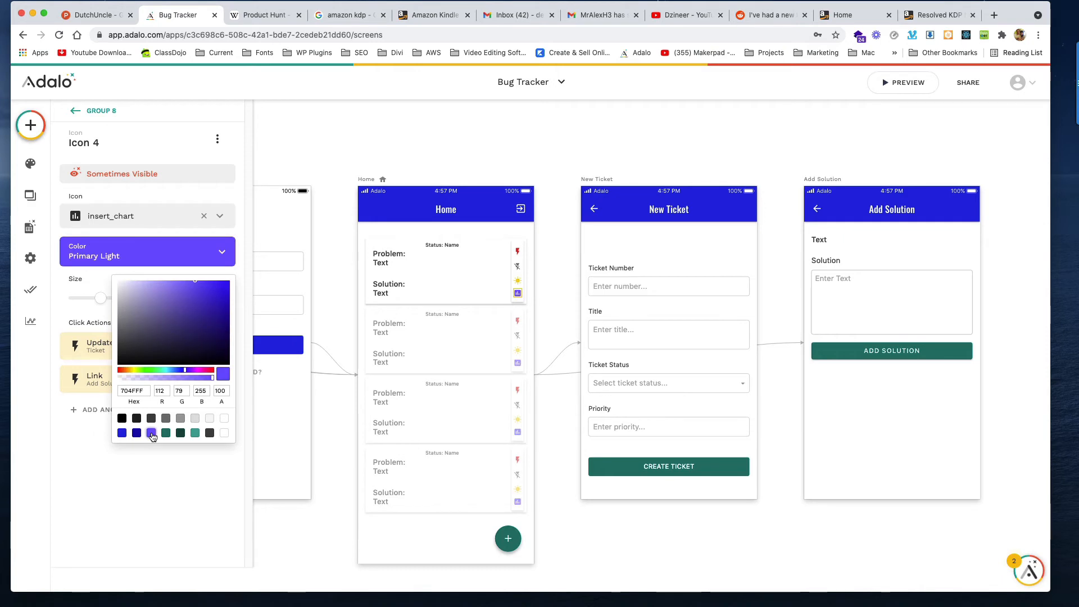
pyautogui.click(549, 238)
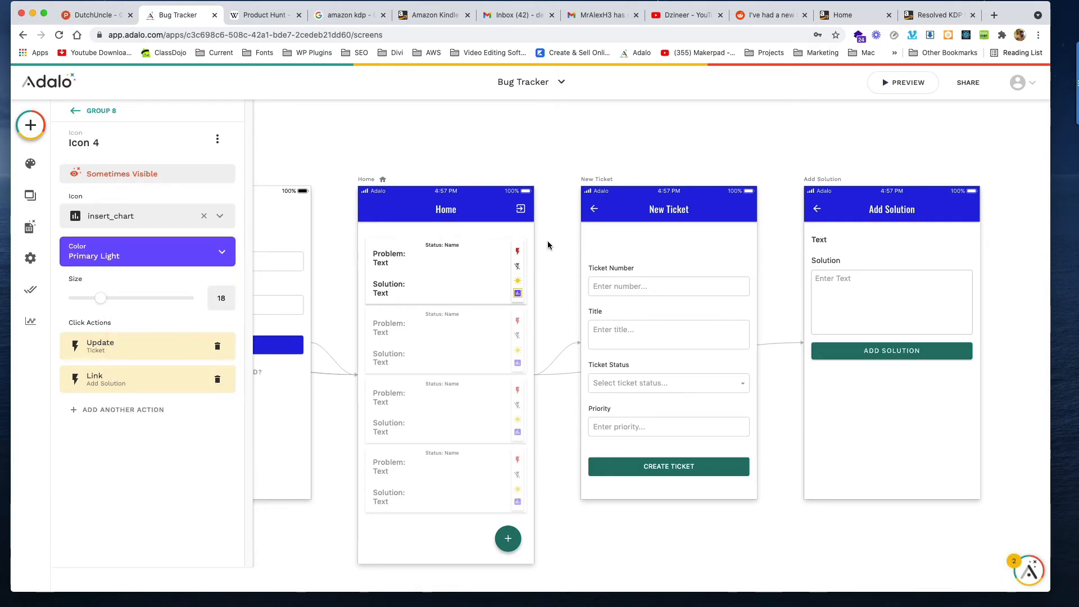
pyautogui.click(547, 241)
# Step: Remove the Update Ticket and Link Add Solution click actions from the chart icon in the Home list's ticket panel
pyautogui.hscroll(4, 478, 275)
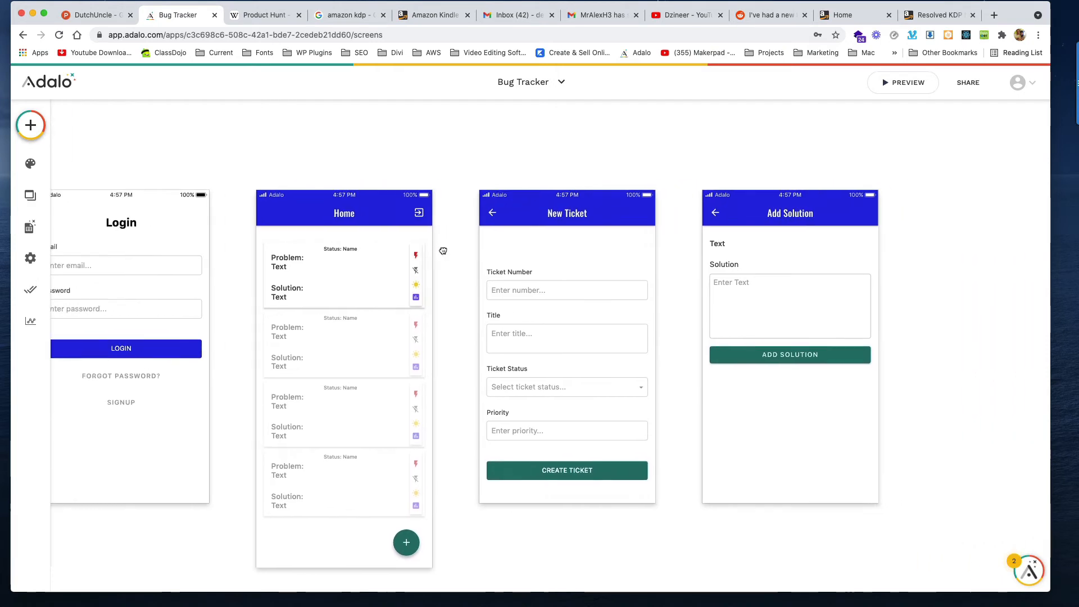
pyautogui.click(407, 298)
pyautogui.click(407, 298)
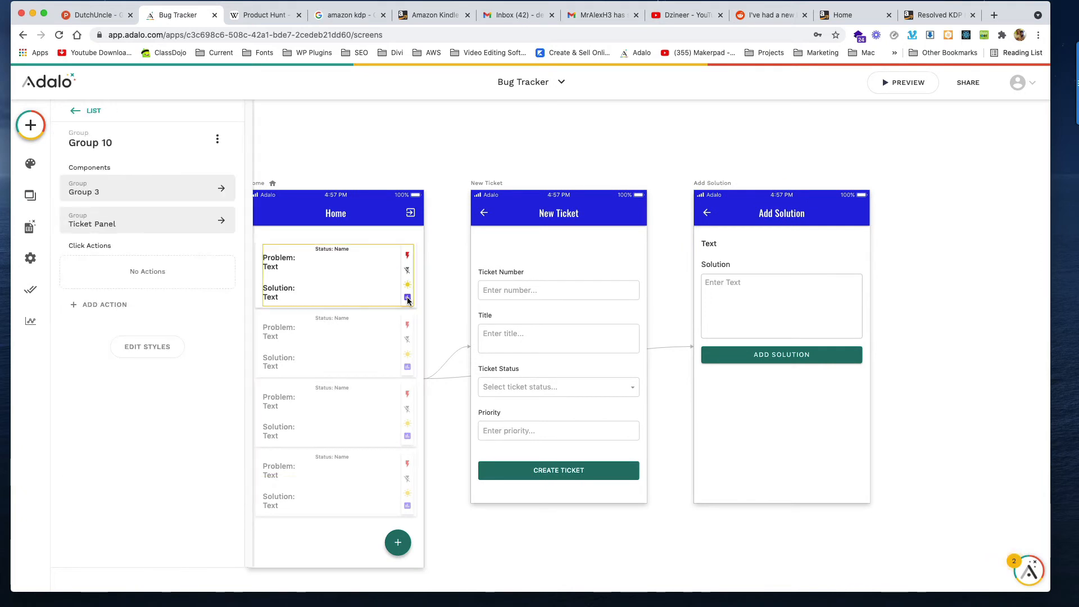
pyautogui.click(407, 299)
pyautogui.click(407, 300)
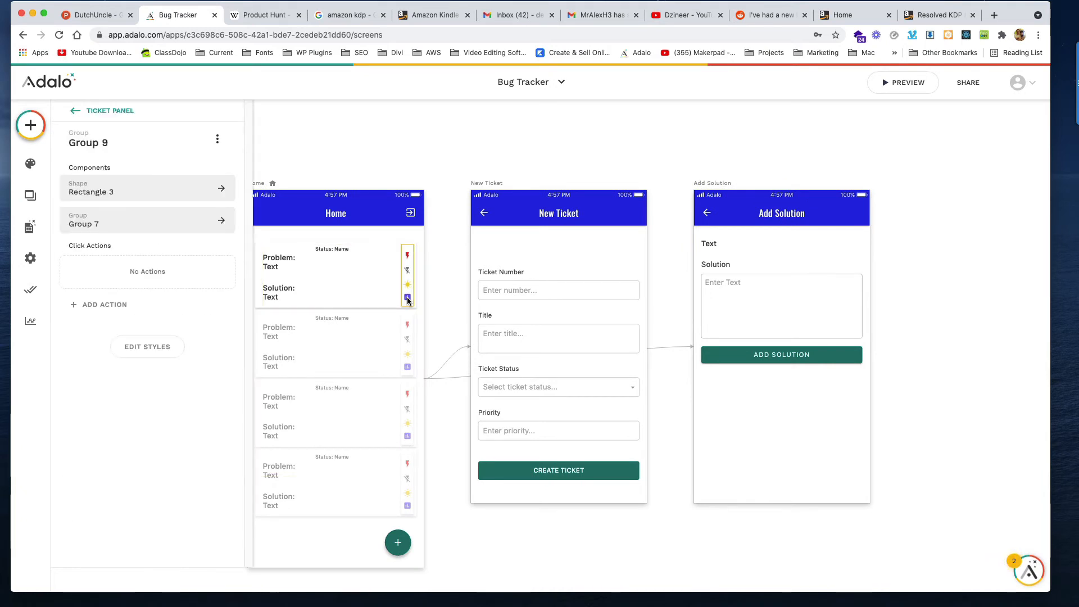
pyautogui.click(408, 299)
pyautogui.click(408, 299)
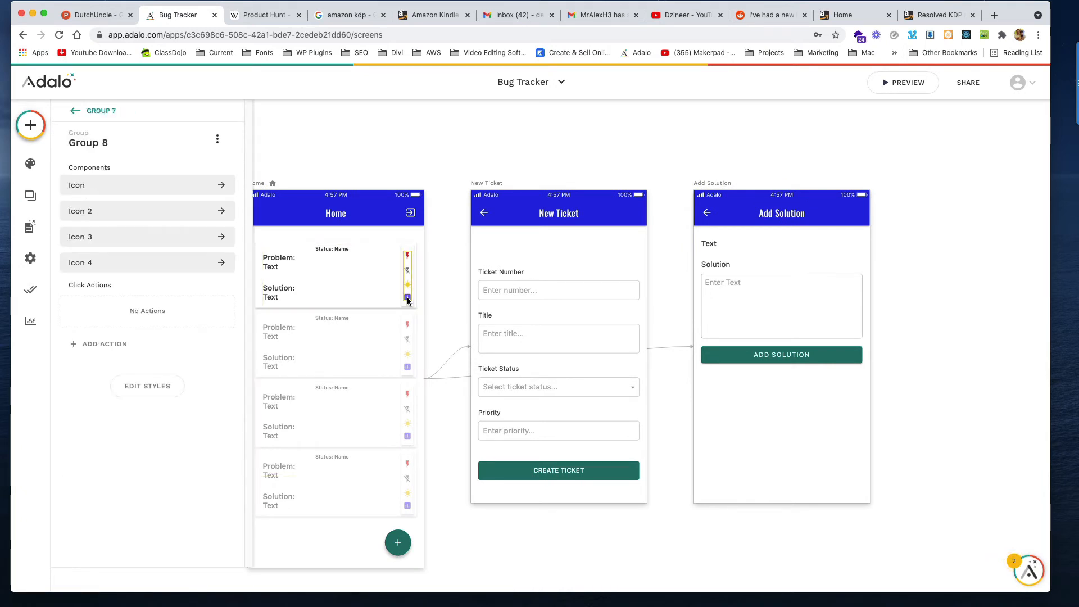
pyautogui.click(408, 299)
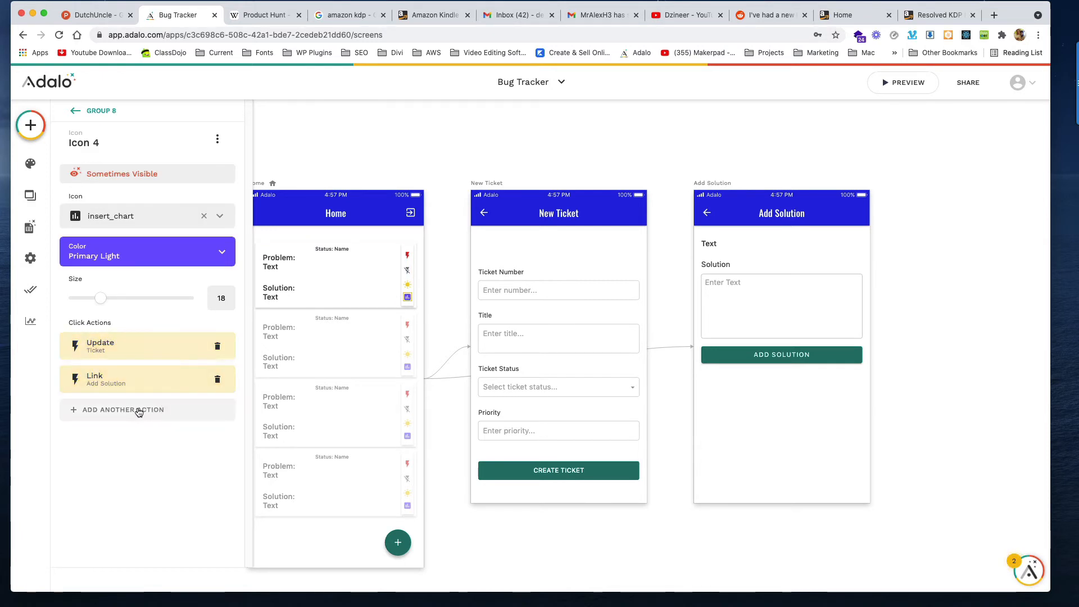
pyautogui.click(218, 346)
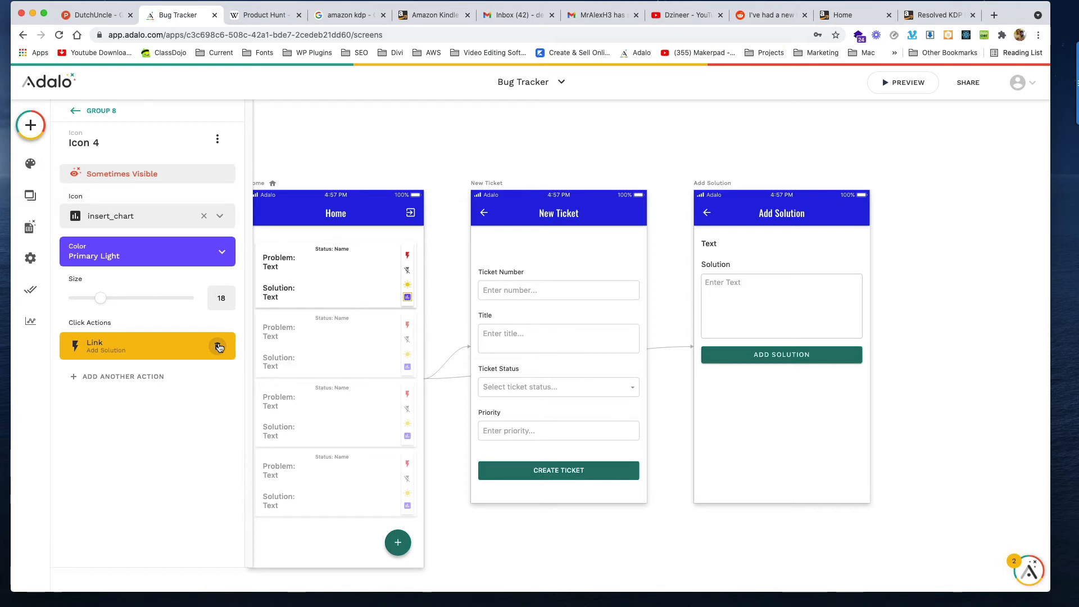
pyautogui.click(219, 345)
# Step: Add a click action to the chart icon that links to a new App Bar screen named Update Status
pyautogui.click(91, 386)
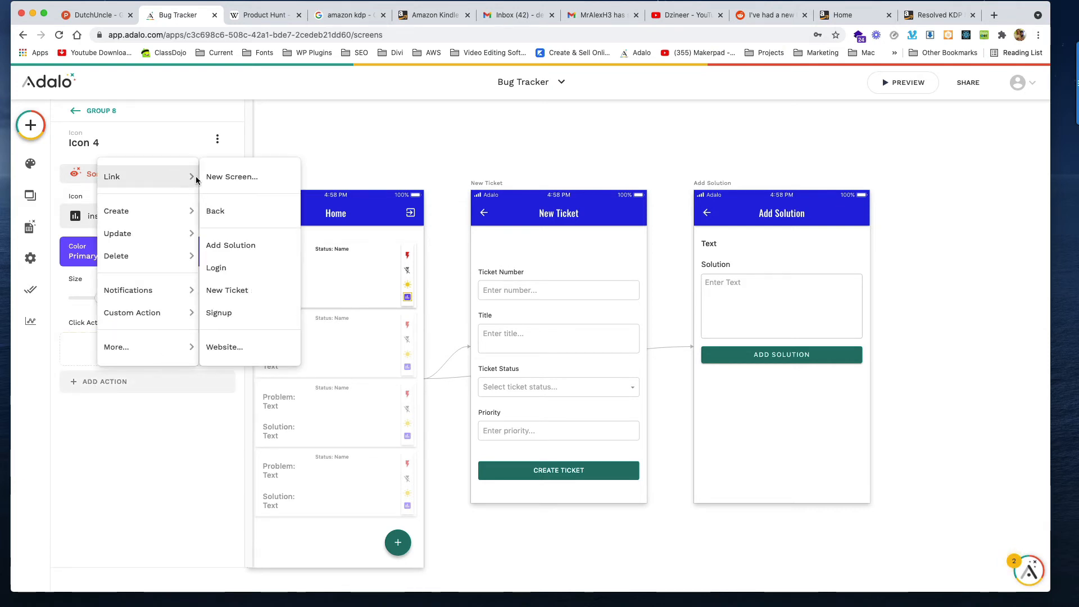
pyautogui.moveTo(169, 176)
pyautogui.click(250, 178)
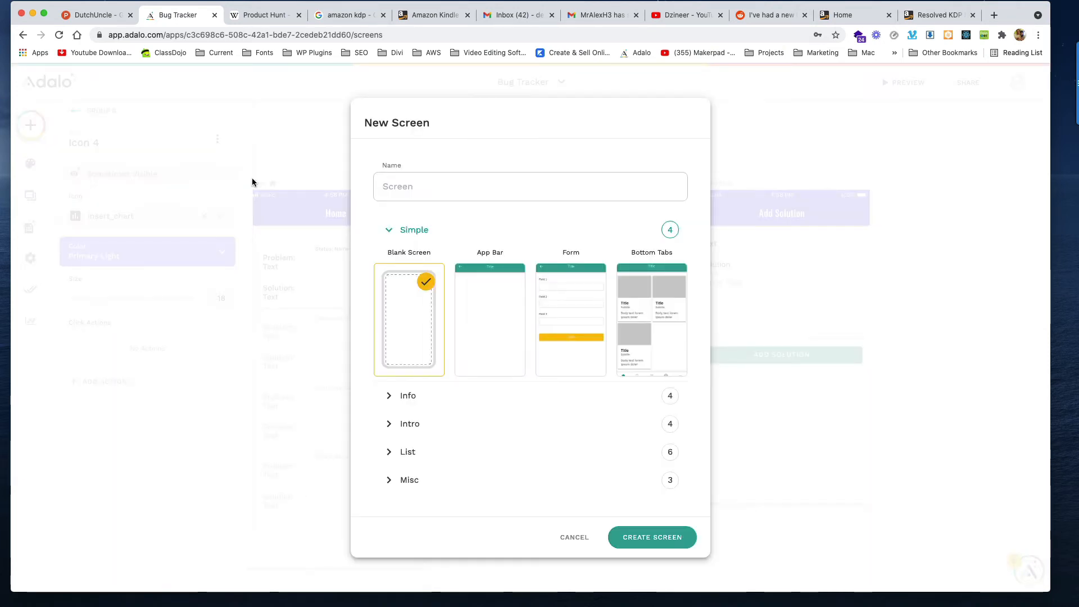
pyautogui.write('Update')
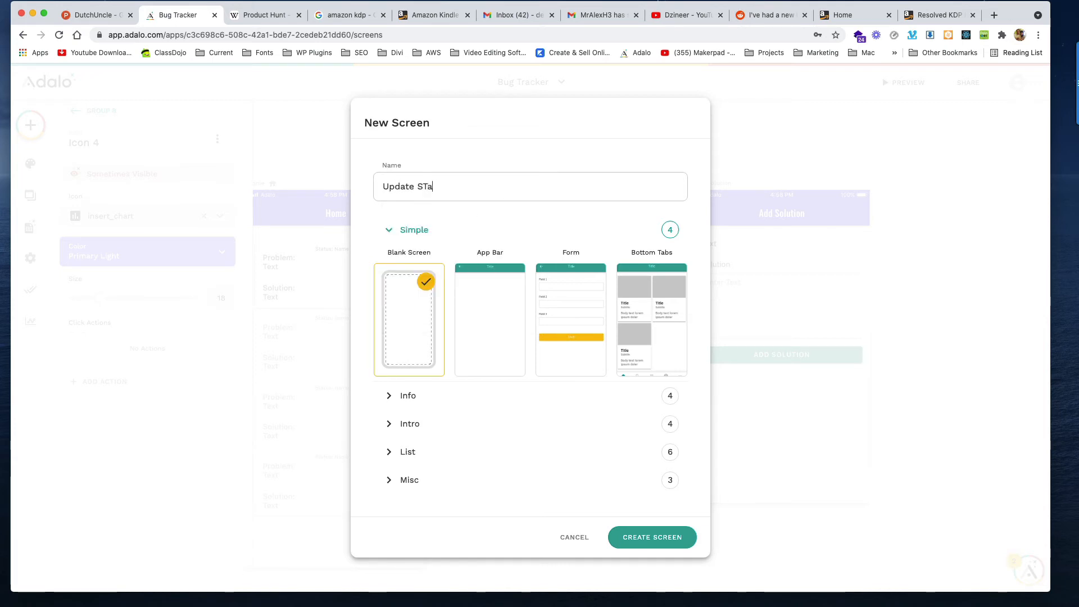
pyautogui.write(' Status')
pyautogui.click(503, 317)
pyautogui.click(663, 537)
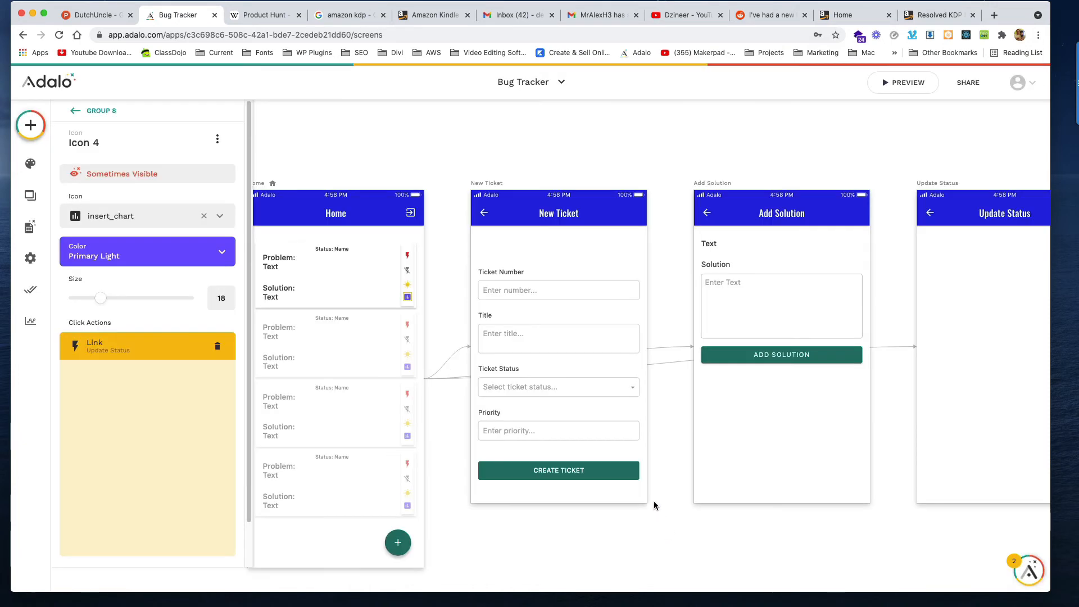
# Step: Set the transition of the chart icon's Update Status link to None and finish the action
pyautogui.click(150, 427)
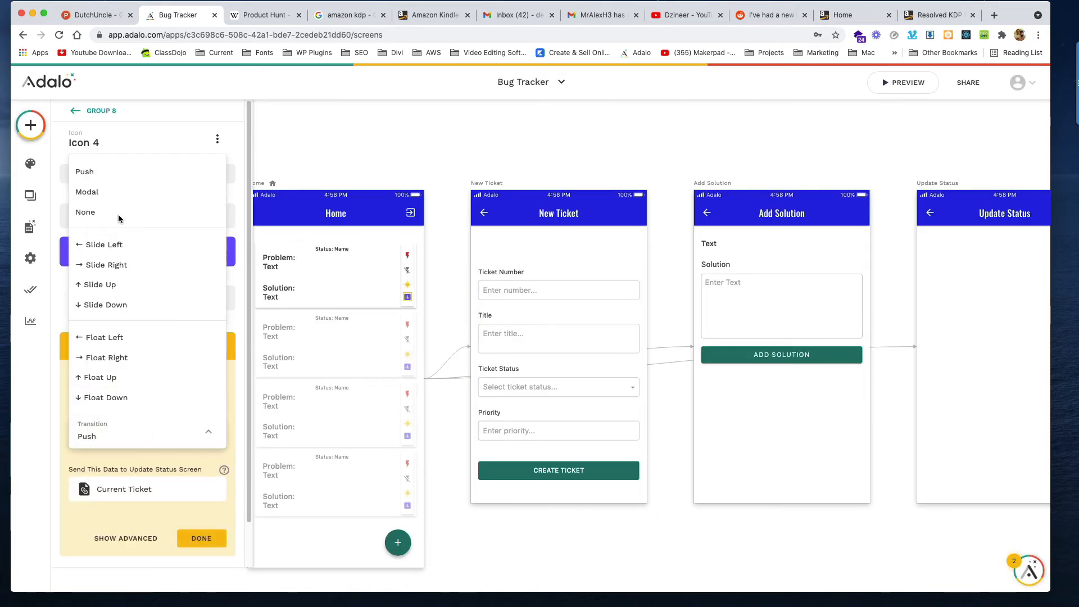
pyautogui.click(107, 212)
pyautogui.click(201, 539)
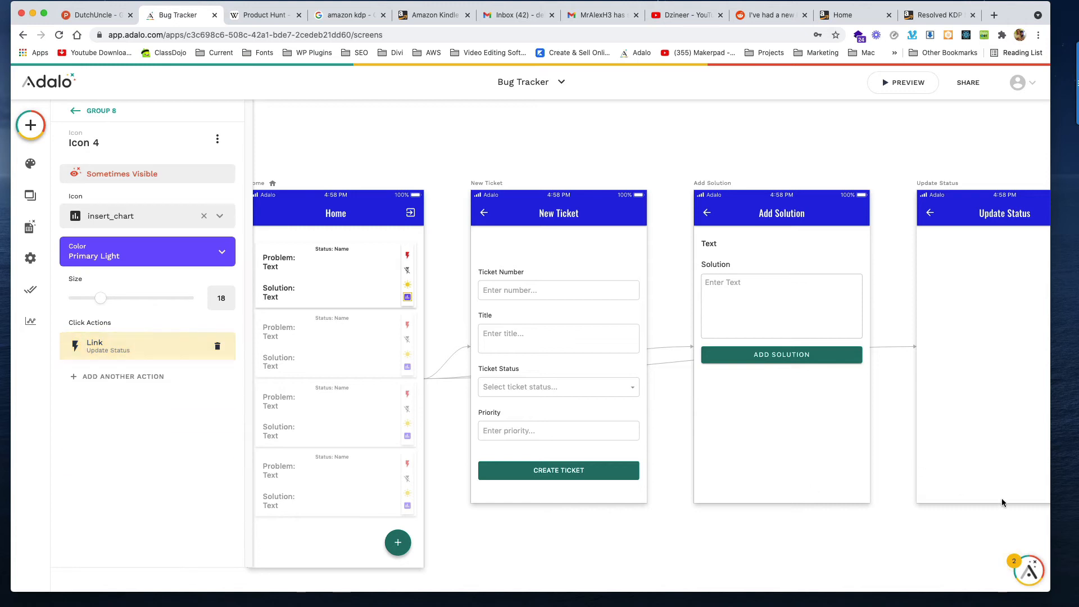
# Step: Copy the problem text label from the Add Solution screen onto the Update Status screen
pyautogui.moveTo(915, 525); pyautogui.dragTo(651, 437)
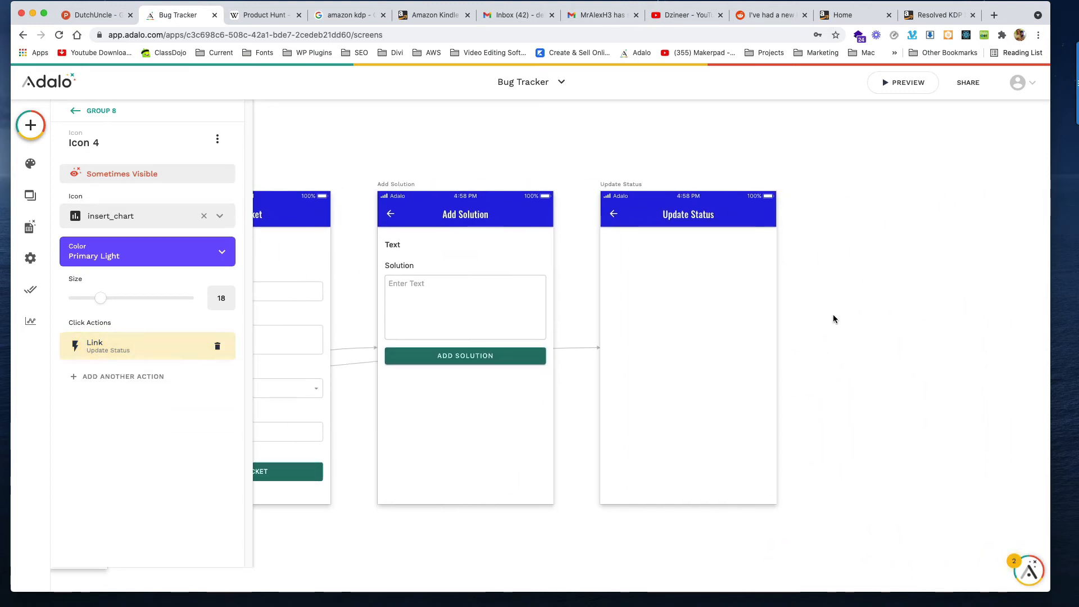
pyautogui.click(403, 245)
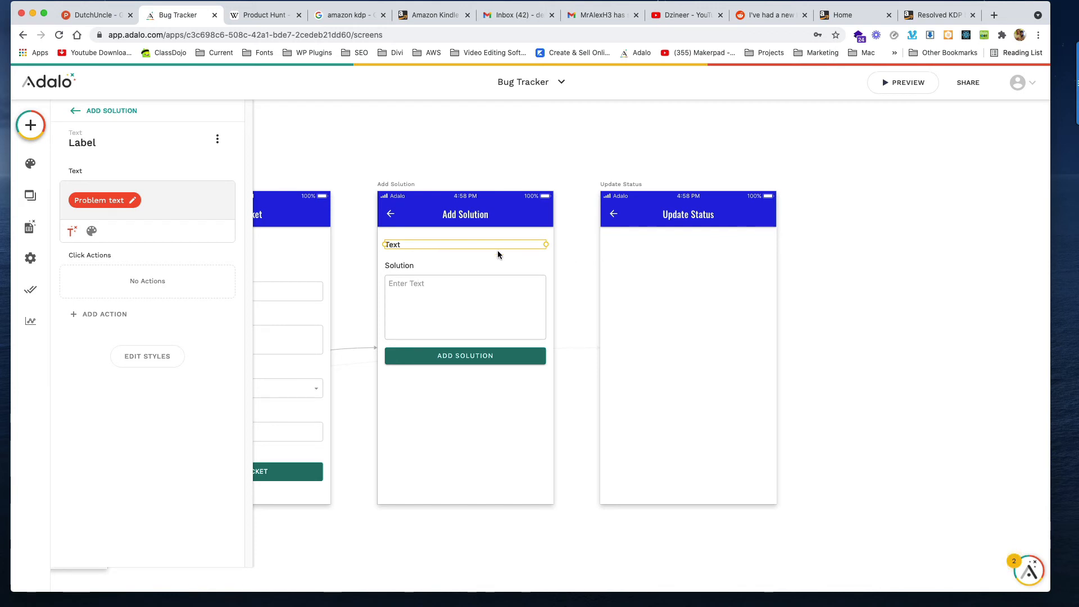
pyautogui.click(659, 235)
pyautogui.press('super+v')
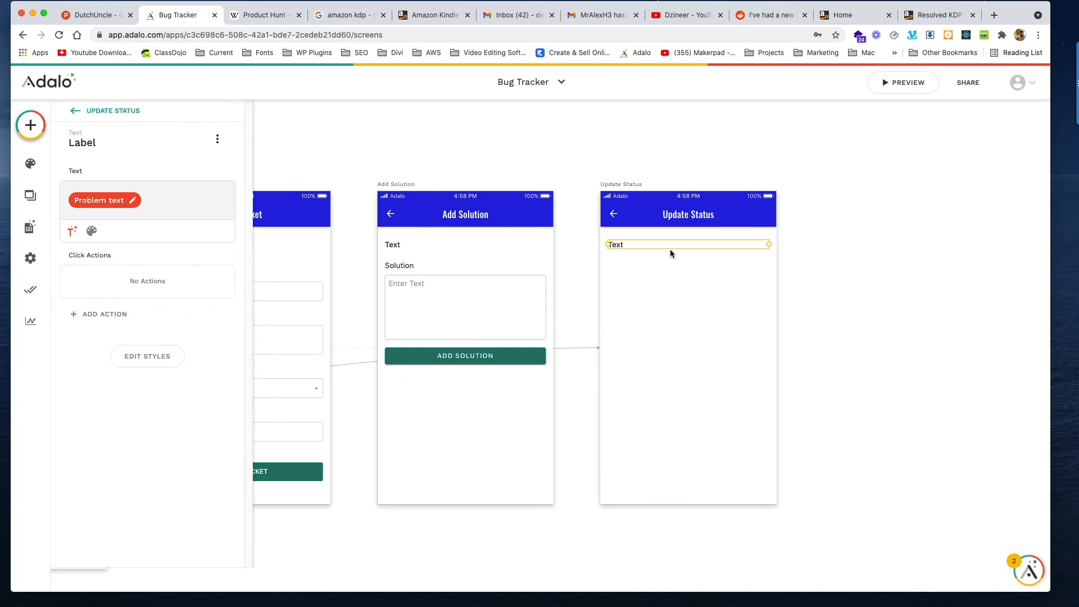
pyautogui.click(643, 268)
pyautogui.click(636, 245)
pyautogui.click(629, 270)
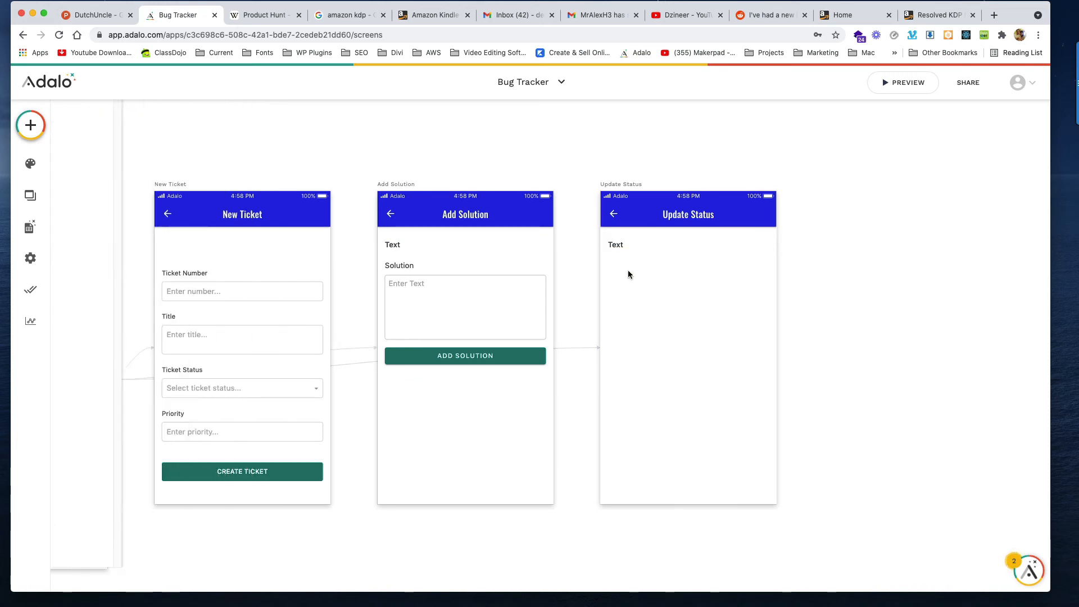
# Step: Add a select menu component to the Update Status screen directly below the problem text label
pyautogui.click(40, 130)
pyautogui.scroll(-2, 101, 307)
pyautogui.scroll(-5, 101, 307)
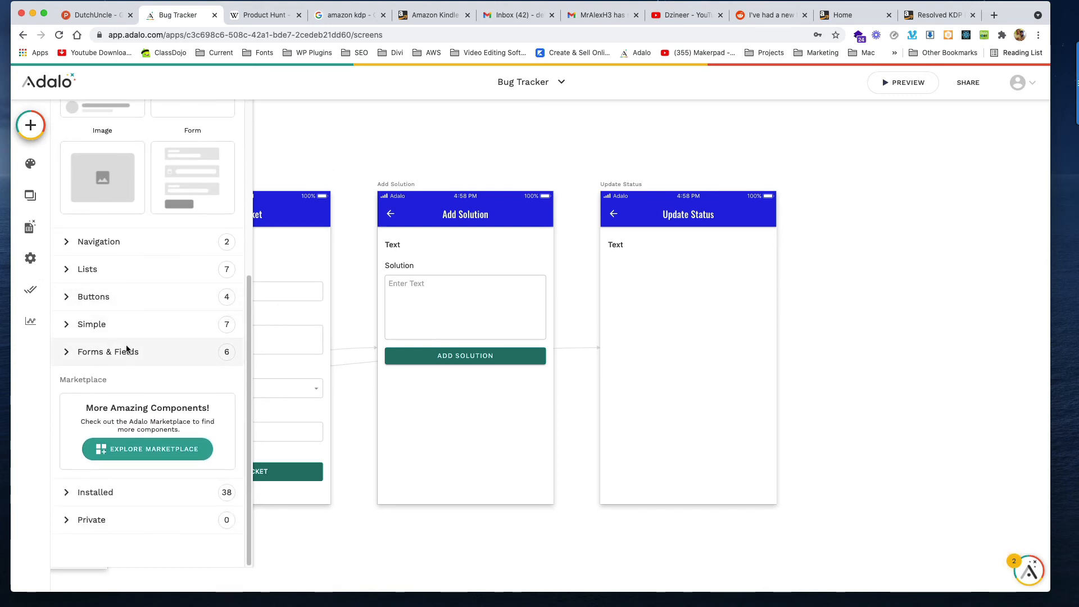
pyautogui.click(128, 351)
pyautogui.scroll(-3, 141, 359)
pyautogui.moveTo(185, 369); pyautogui.dragTo(686, 268)
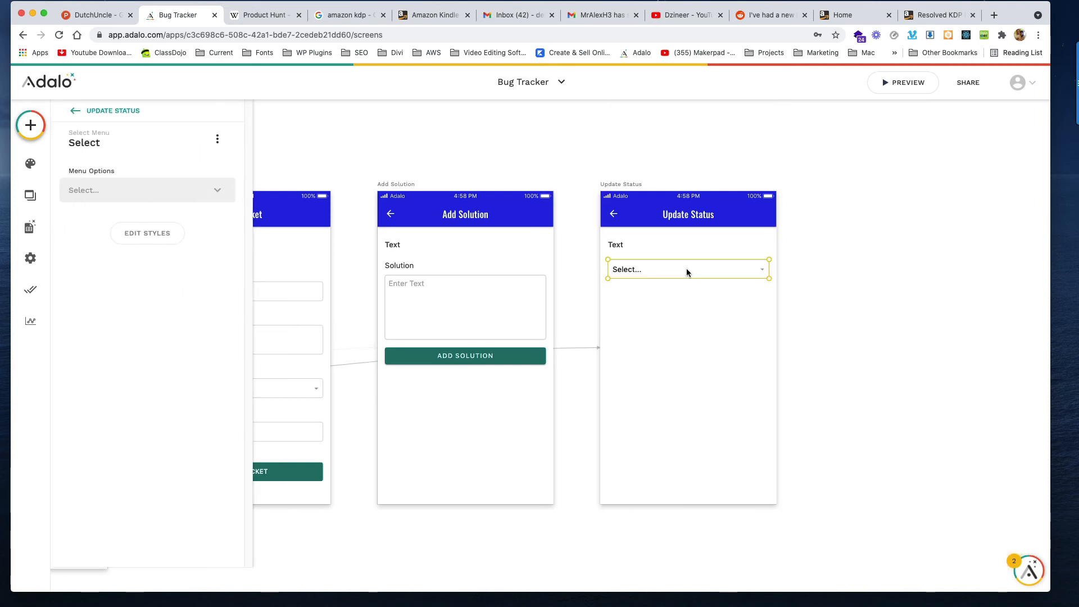
# Step: Use Ticket Statuses as the select menu's options, sorted by Name - A to Z, and deselect the menu
pyautogui.click(161, 180)
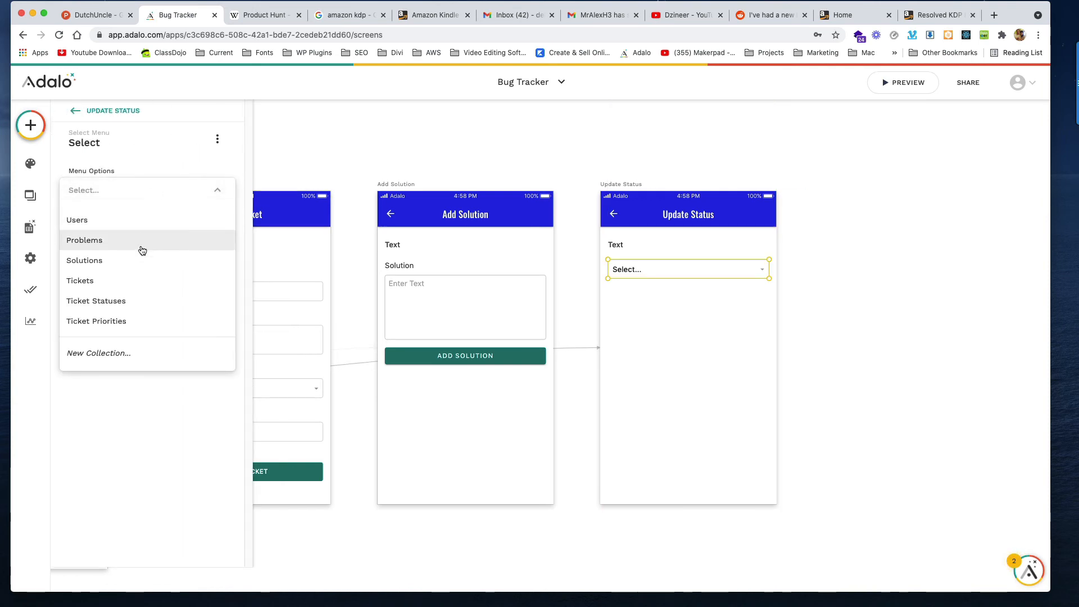
pyautogui.click(138, 301)
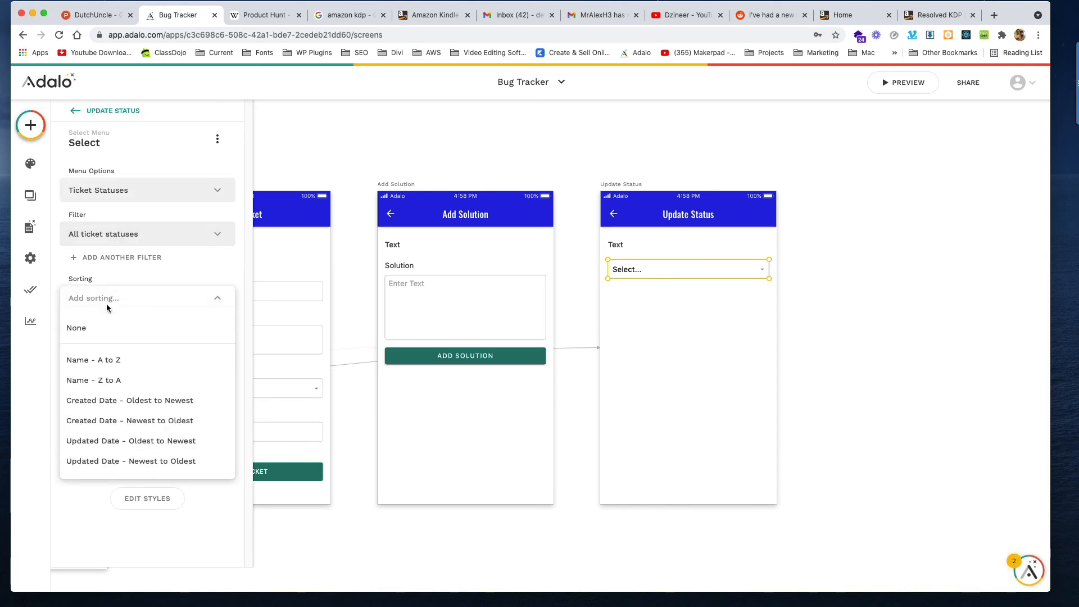
pyautogui.click(116, 357)
pyautogui.click(895, 356)
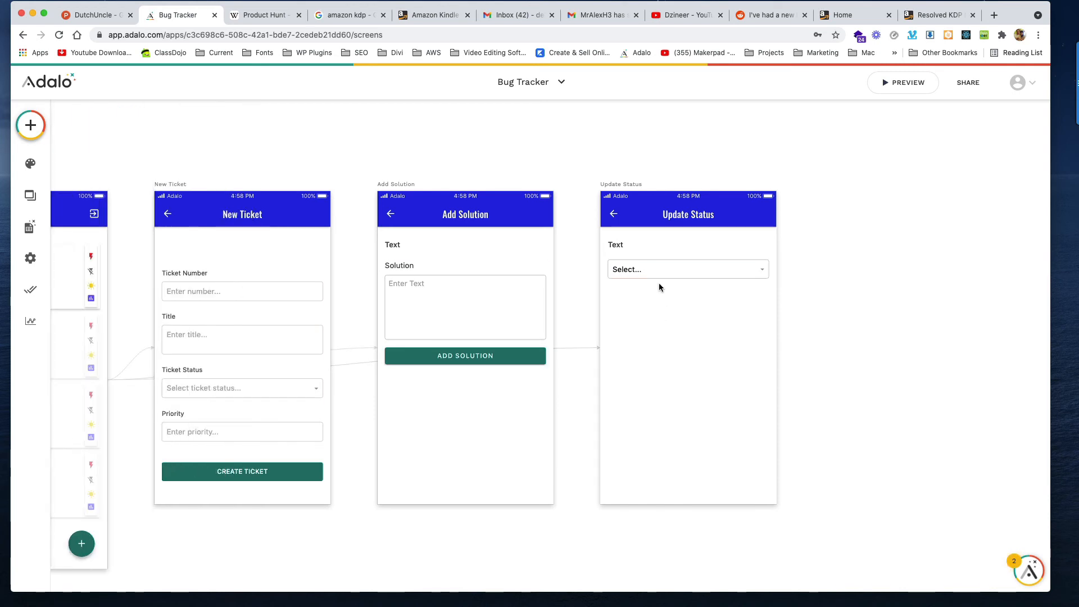
pyautogui.click(632, 244)
pyautogui.click(635, 269)
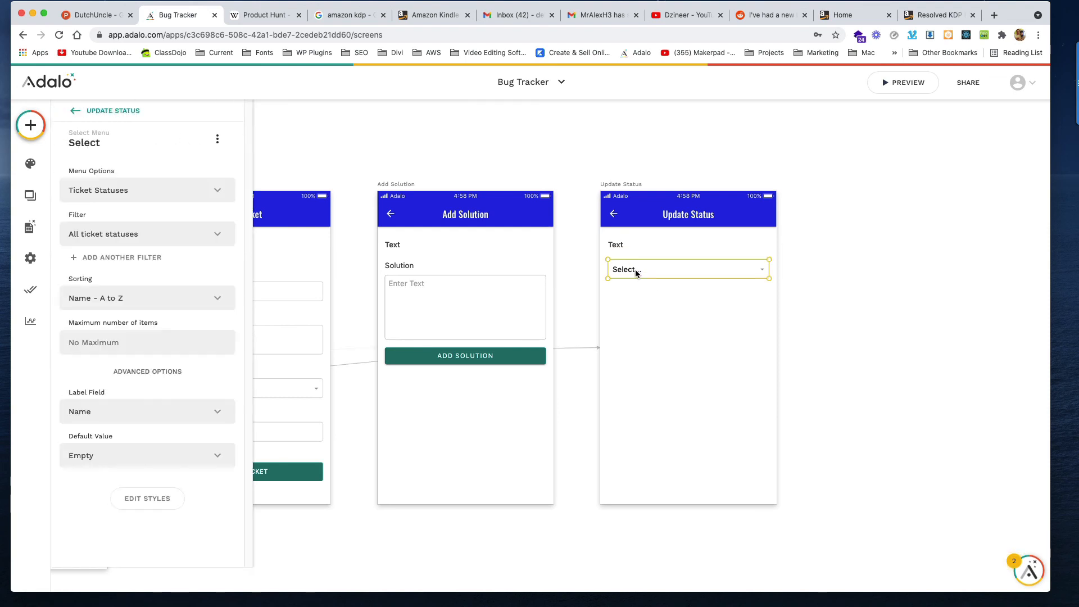
pyautogui.click(642, 313)
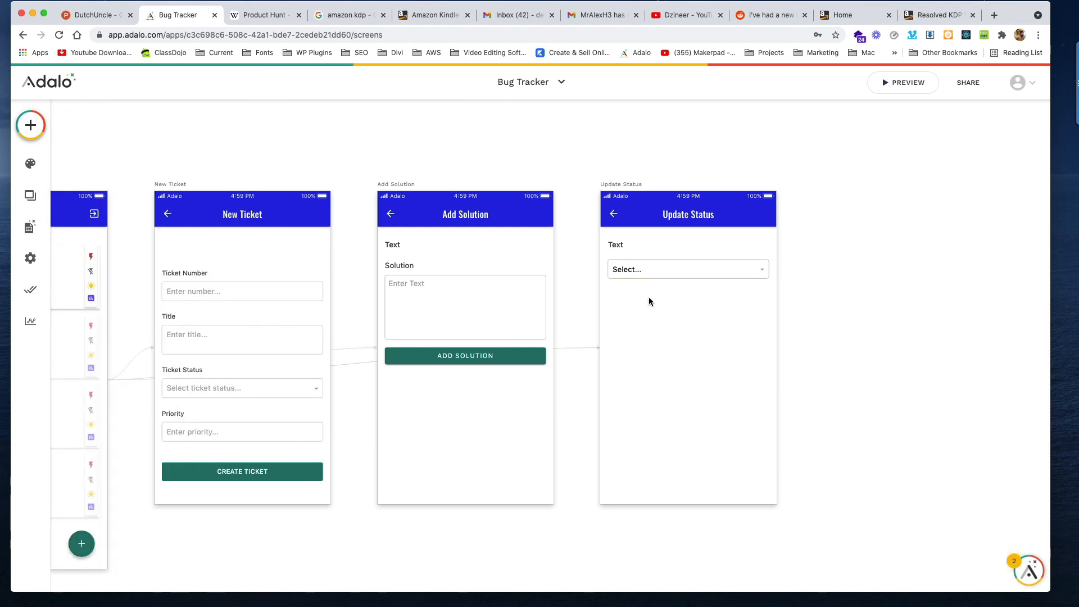
# Step: Copy the Add Solution button onto the Update Status screen and place it below the select menu
pyautogui.click(478, 357)
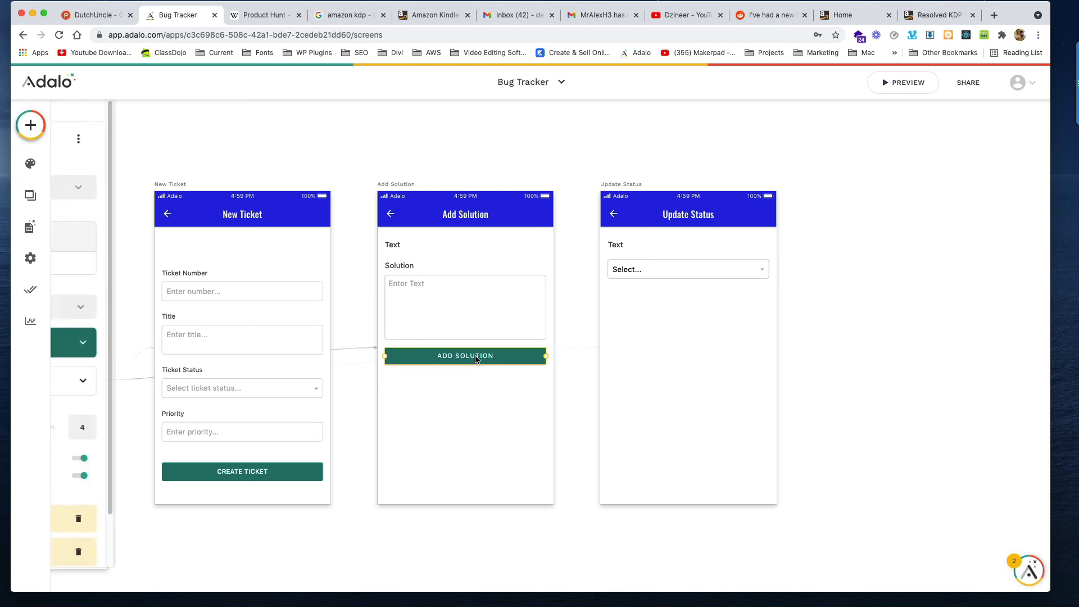
pyautogui.click(634, 184)
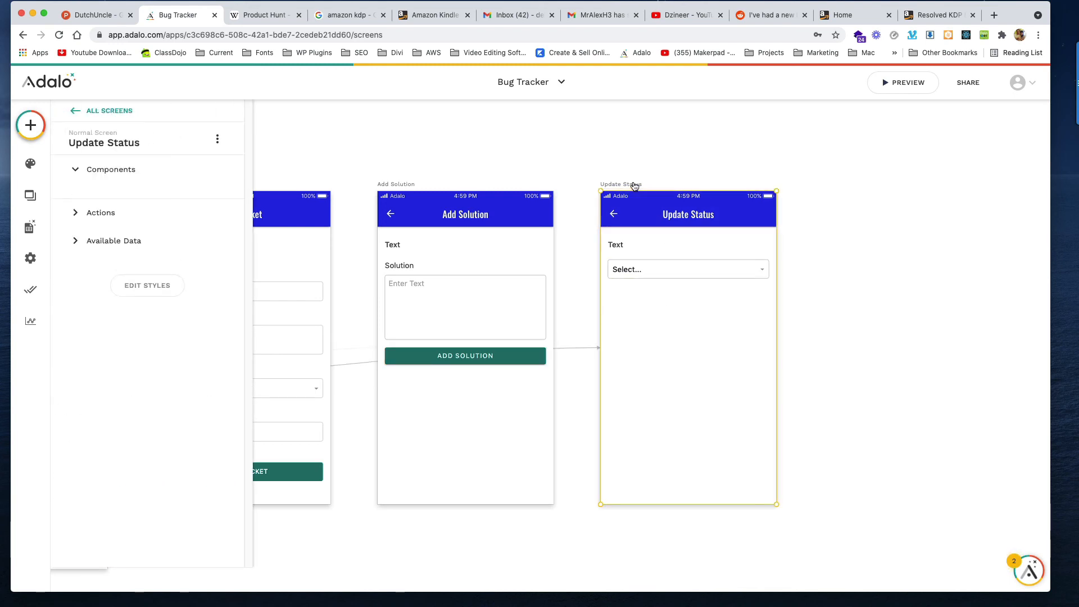
pyautogui.press('super+v')
pyautogui.moveTo(694, 363); pyautogui.dragTo(698, 312)
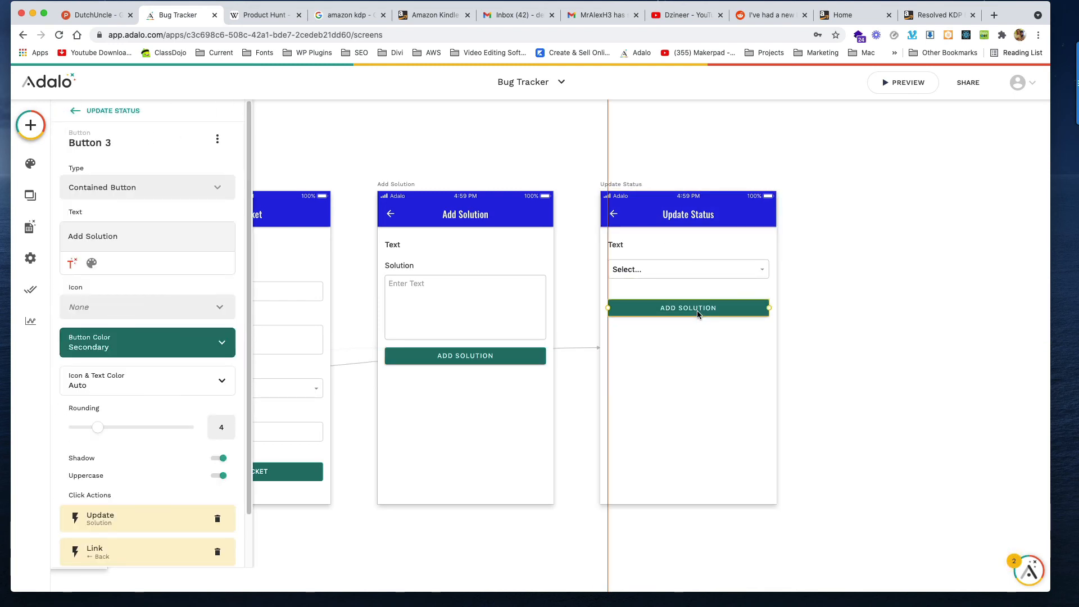
# Step: Change the copied button's text to Update Status and deselect it
pyautogui.scroll(-2, 156, 440)
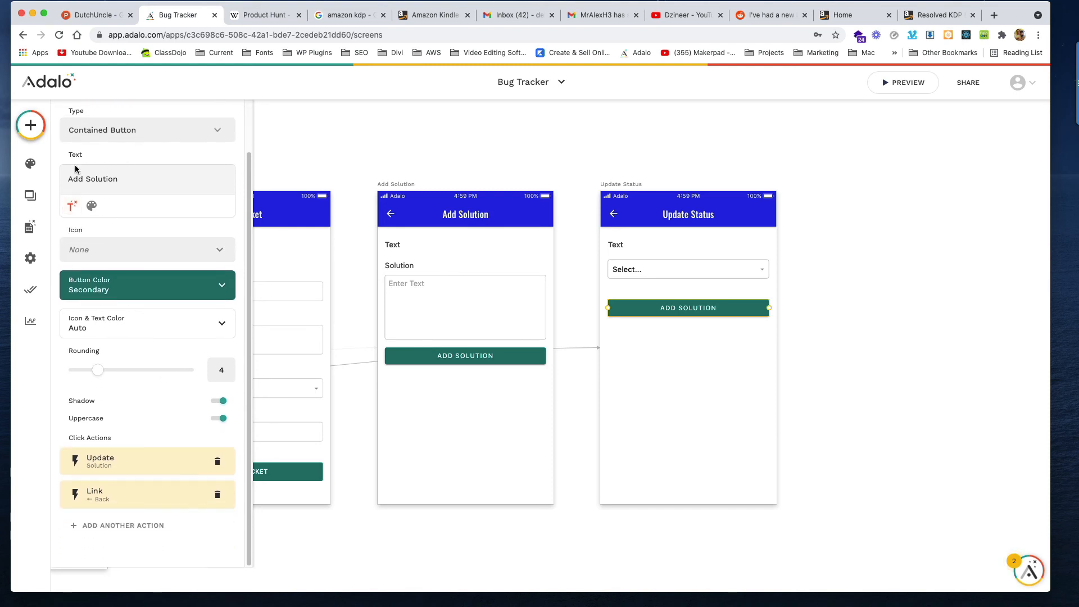
pyautogui.click(162, 186)
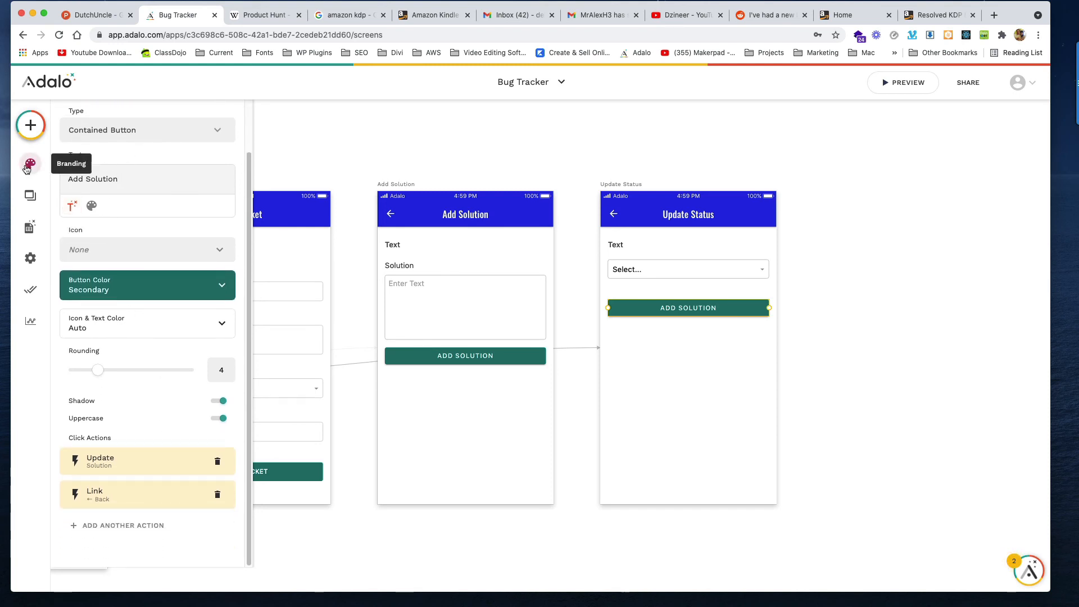
pyautogui.press('super+a')
pyautogui.write('Update Status')
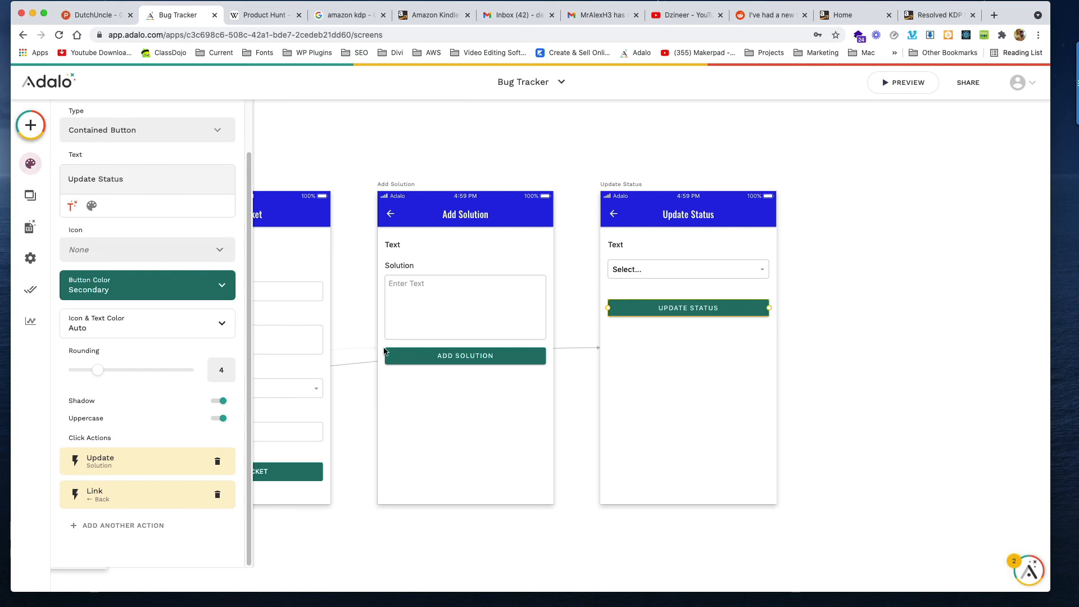
pyautogui.click(674, 388)
# Step: Reselect the Update Status button and examine its click actions
pyautogui.click(691, 308)
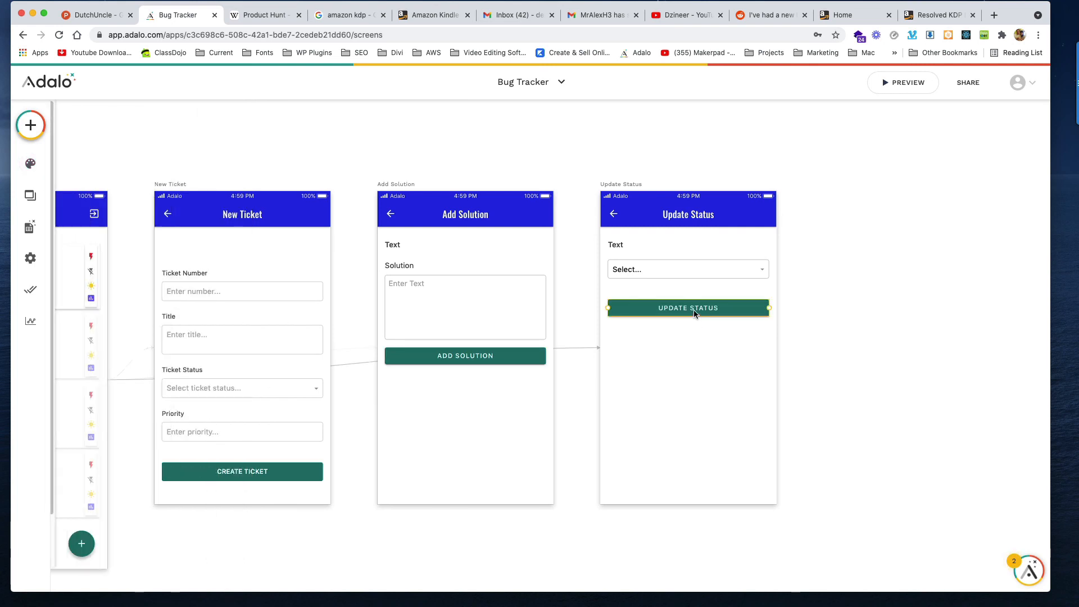
pyautogui.scroll(-2, 680, 366)
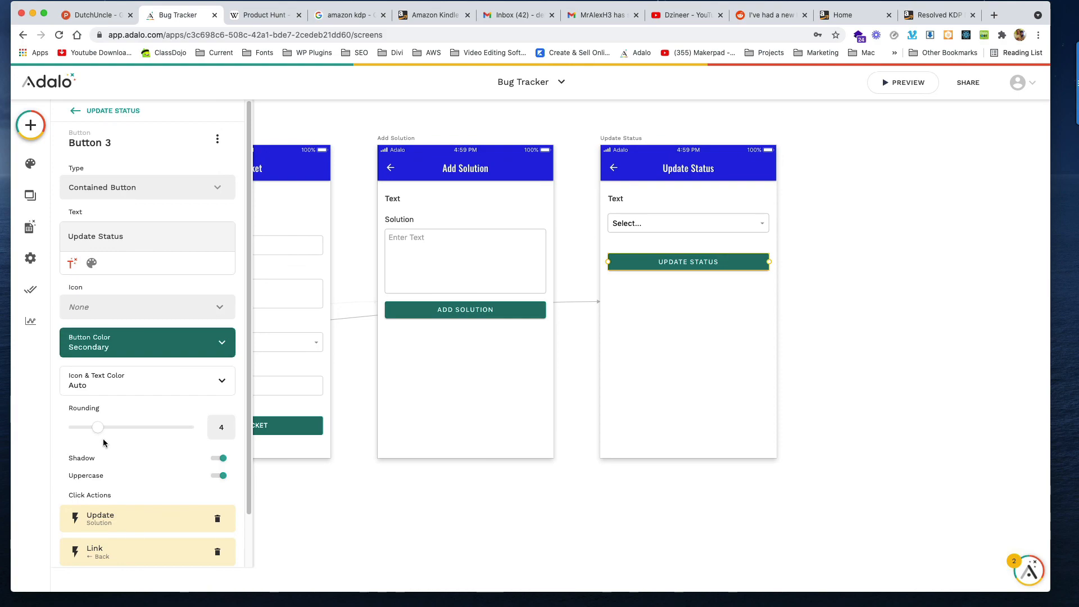
pyautogui.scroll(-2, 107, 441)
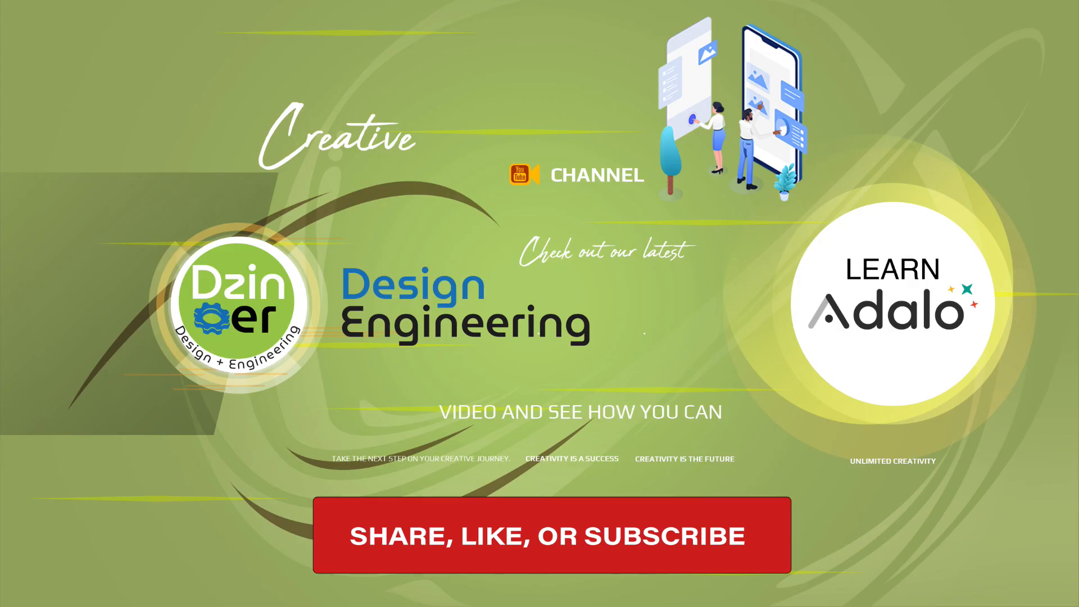